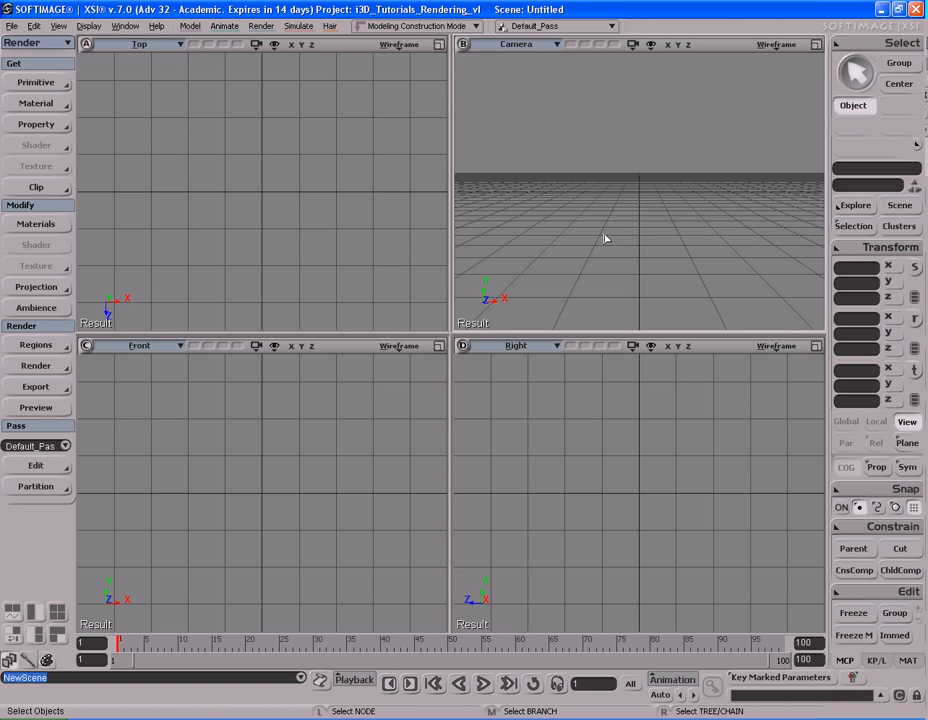
Load the Dungeon_START scene from the project's Scenes folder.
key("ctrl+o")
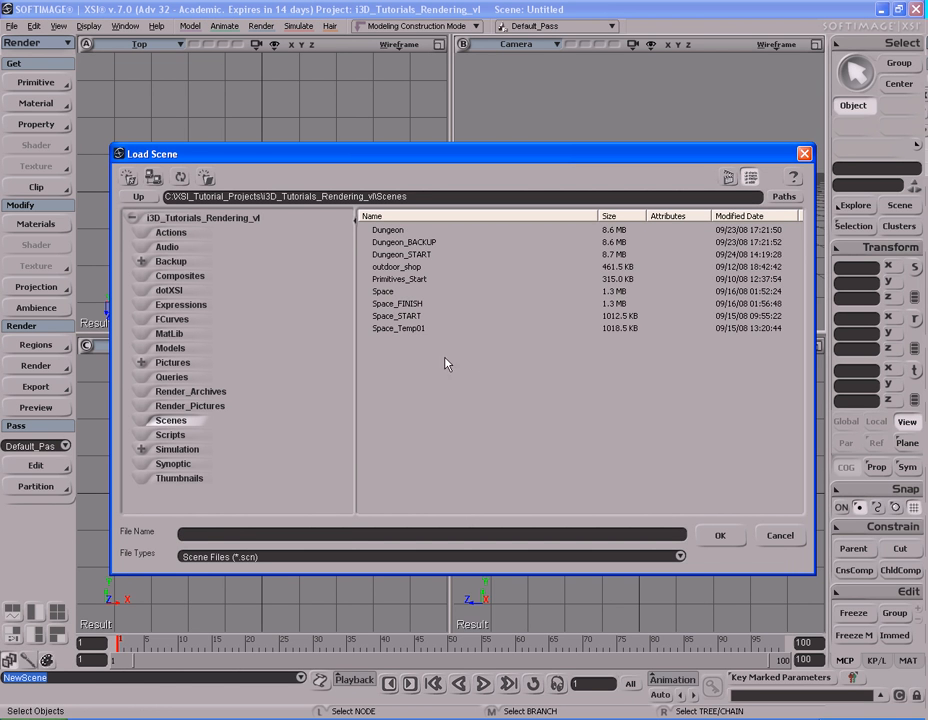
double_click(418, 255)
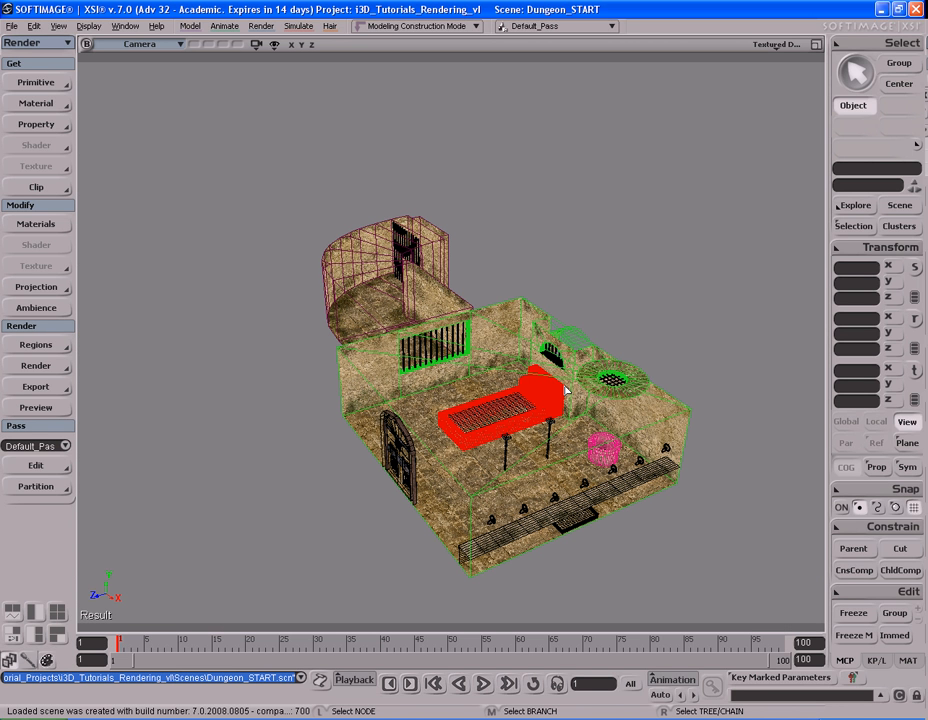
Examine the hanging chains and the wall rings inside the dungeon, framing one of the chain links.
key("s")
right_click_drag(549, 468, 592, 377)
scroll(545, 437, "up", 5)
scroll(545, 437, "up", 3)
key("s")
left_click(580, 335)
key("f")
key("s")
scroll(592, 377, "down", 5)
scroll(591, 377, "down", 5)
key("s")
left_click_drag(590, 377, 590, 357)
right_click_drag(590, 357, 470, 380)
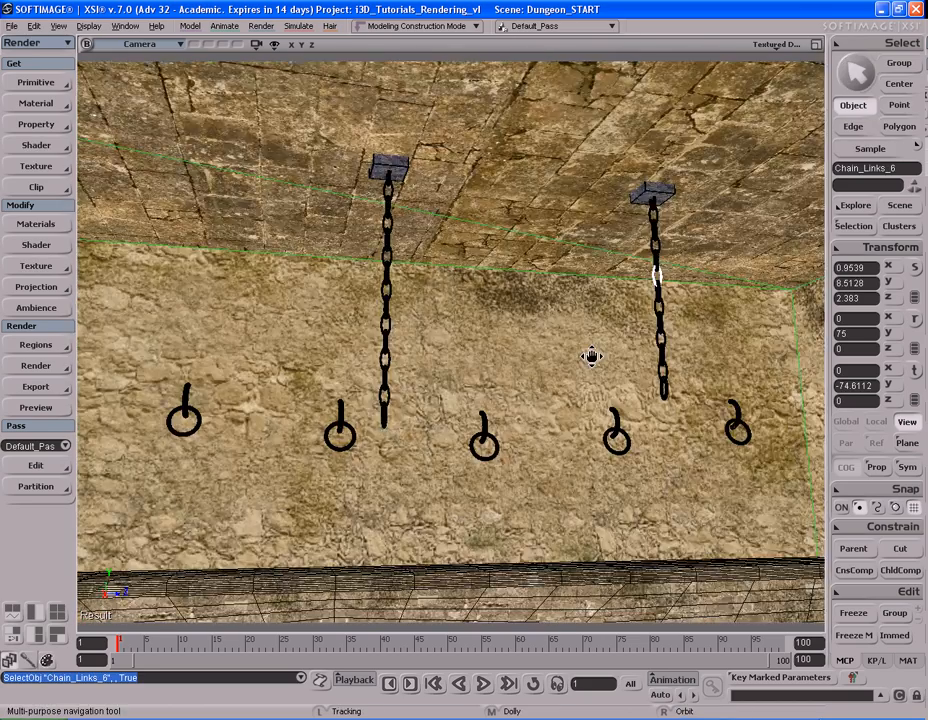
left_click_drag(470, 380, 576, 381)
right_click_drag(576, 381, 449, 402)
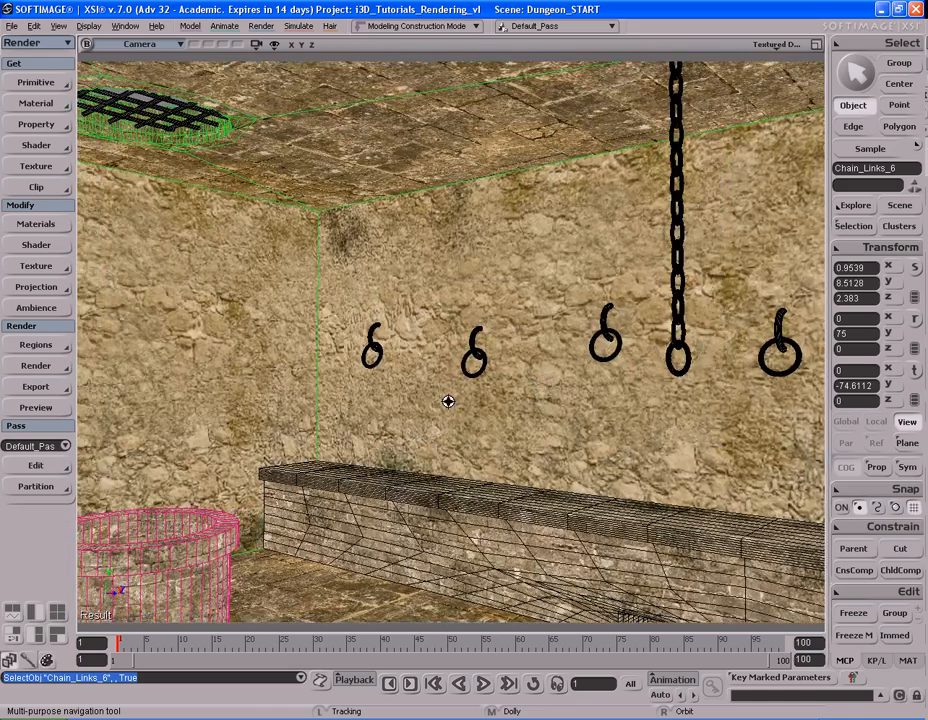
left_click_drag(449, 402, 584, 422)
Select the well and inspect the round ceiling grate above it and the arched barred window.
left_click(474, 497)
key("s")
right_click_drag(518, 445, 520, 390)
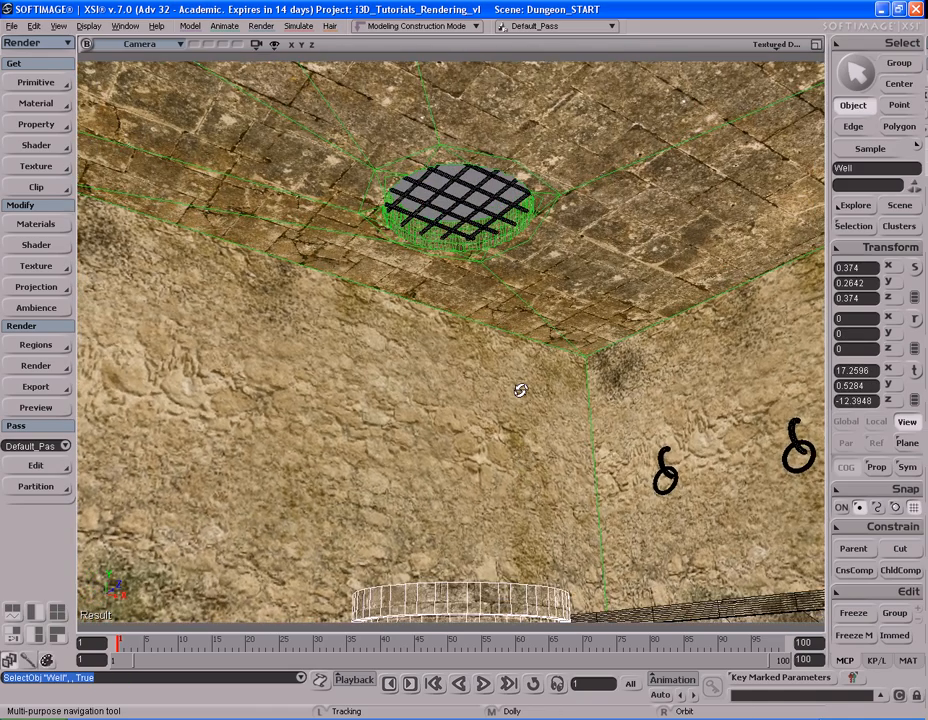
right_click_drag(520, 390, 520, 373)
left_click_drag(520, 373, 512, 412)
scroll(512, 412, "up", 3)
key("s")
right_click_drag(512, 412, 495, 433)
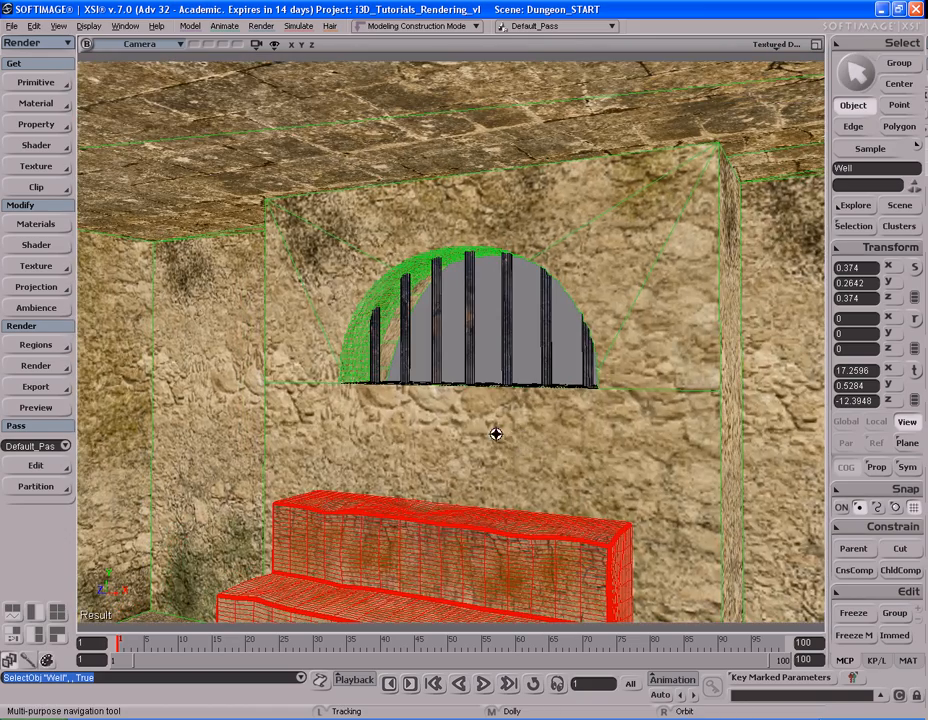
Inspect the rectangular barred window, the wooden door and the stepped stone basin inside the dungeon.
key("s")
right_click_drag(369, 389, 576, 391)
right_click_drag(358, 404, 580, 397)
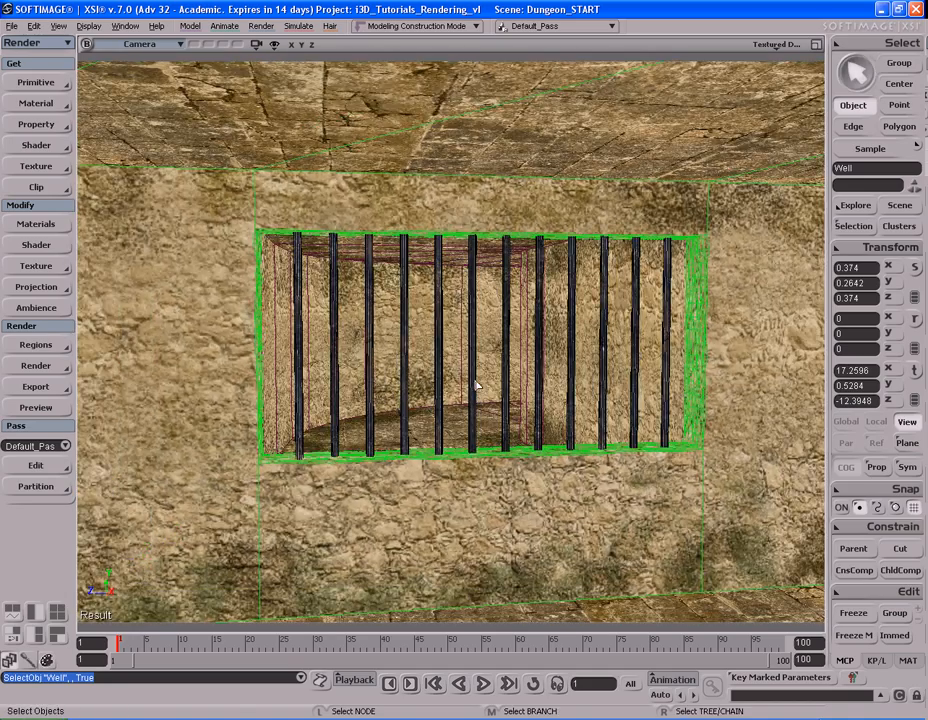
key("s")
right_click_drag(505, 381, 483, 373)
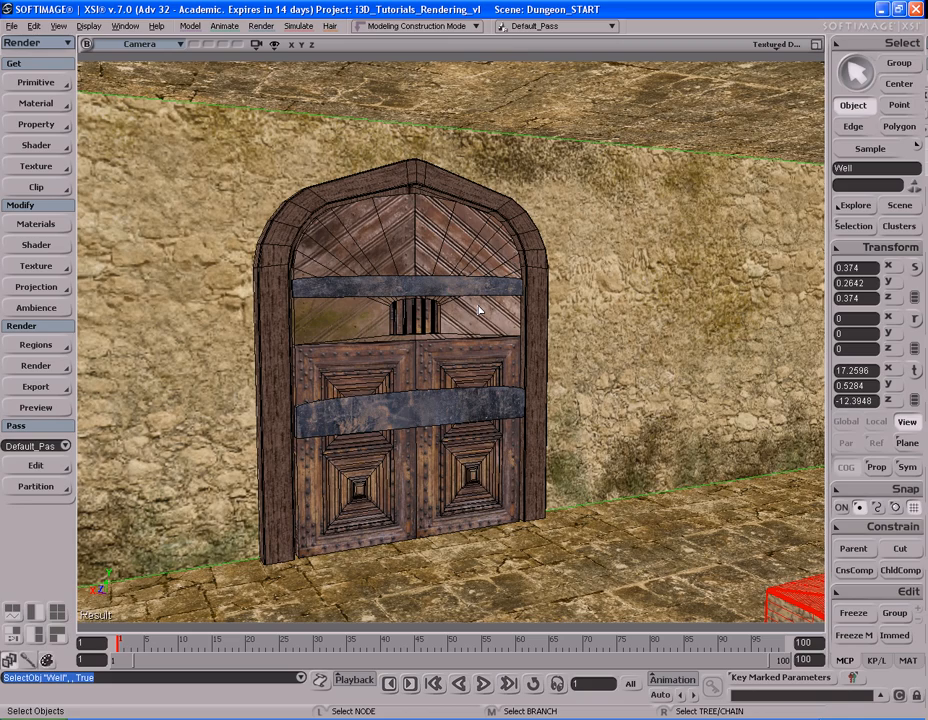
key("s")
right_click_drag(601, 356, 472, 307)
left_click_drag(482, 295, 486, 300)
right_click_drag(486, 300, 481, 304)
key("space")
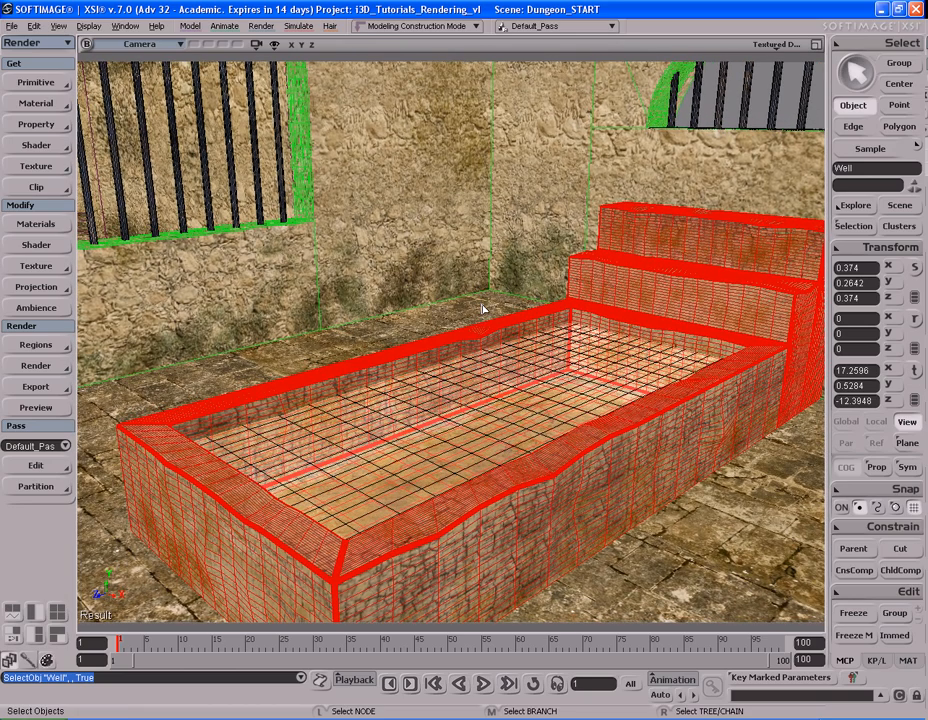
key("s")
mouse_move(480, 304)
right_mouse_down()
mouse_move(551, 307)
mouse_move(483, 311)
mouse_move(481, 298)
right_mouse_up()
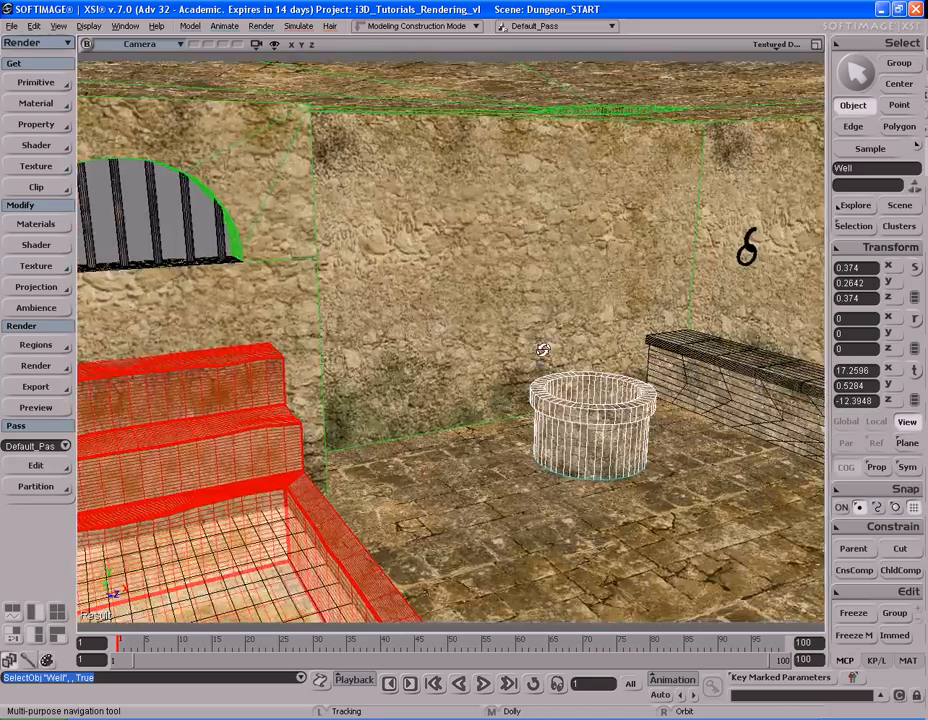
Examine the adjoining room with its own row of bars behind the dungeon's rectangular window.
right_click_drag(542, 350, 297, 330)
key("s")
left_click_drag(361, 308, 520, 356)
right_click_drag(520, 356, 430, 318)
left_click_drag(430, 318, 712, 336)
right_click_drag(712, 336, 455, 310)
middle_click_drag(455, 310, 436, 330)
left_click_drag(436, 330, 622, 452)
right_click_drag(622, 452, 523, 385)
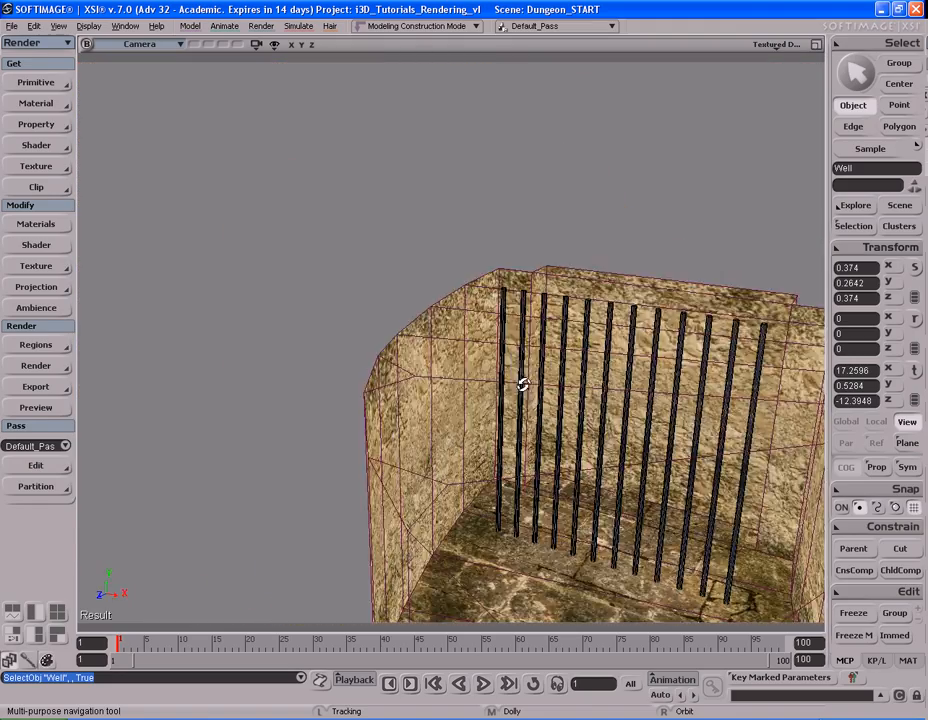
key("s")
left_click_drag(535, 355, 429, 248)
left_click_drag(598, 357, 555, 331)
right_click_drag(680, 420, 518, 356)
key("s")
left_click_drag(518, 356, 492, 348)
middle_click_drag(492, 348, 497, 352)
key("s")
left_click_drag(497, 352, 559, 312)
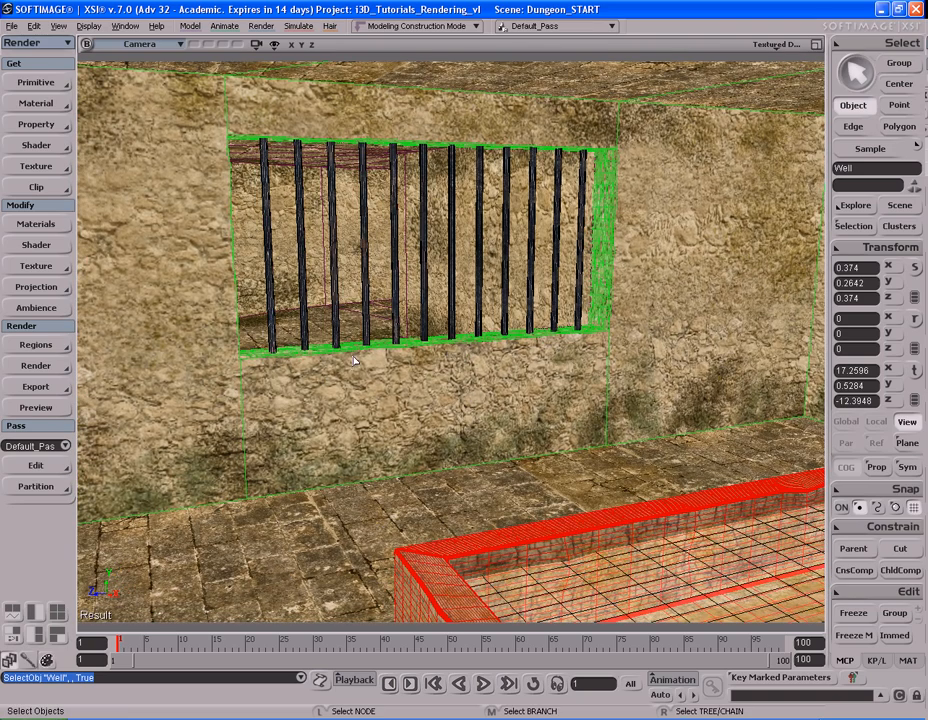
Review the whole dungeon from inside and then from an elevated exterior viewpoint.
key("s")
right_click_drag(436, 270, 413, 320)
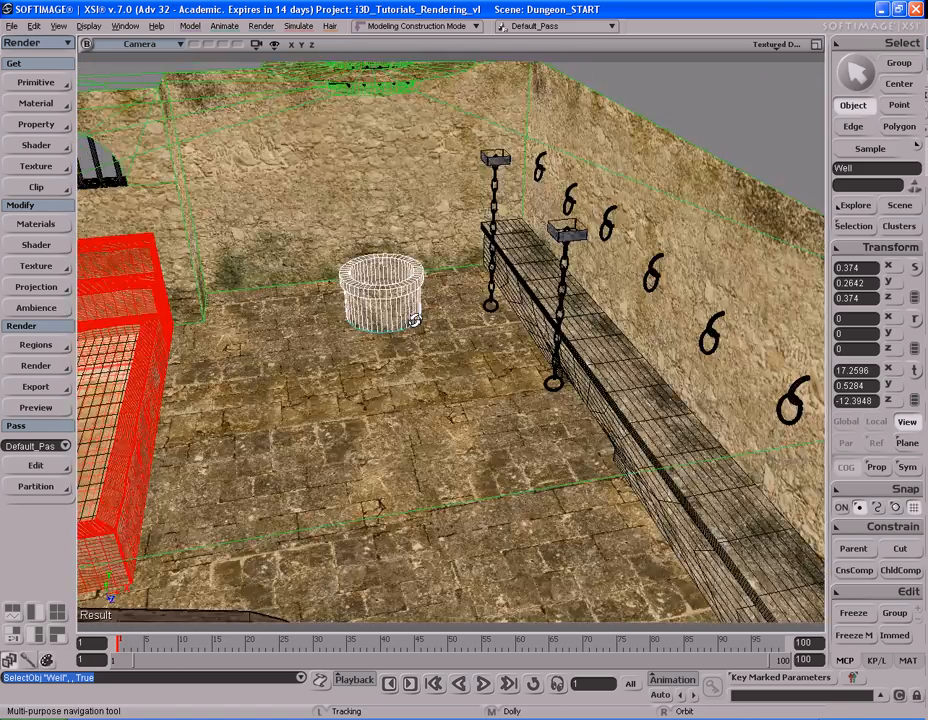
scroll(414, 320, "down", 5)
left_click_drag(414, 319, 474, 333)
right_click_drag(474, 333, 570, 329)
left_click_drag(570, 329, 506, 340)
right_click_drag(419, 326, 406, 366)
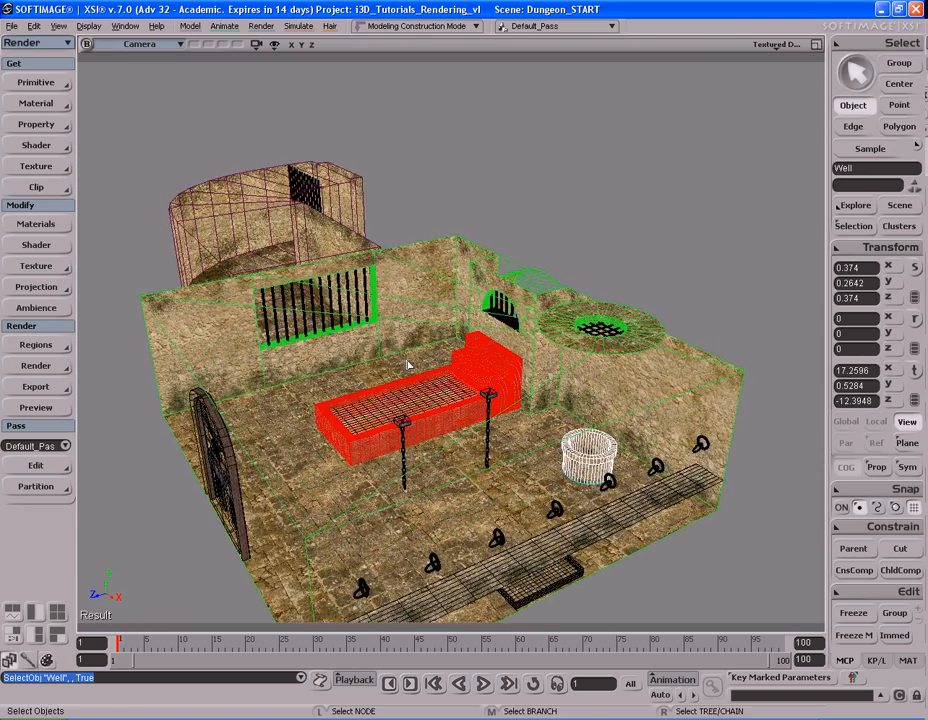
scroll(406, 366, "down", 5)
left_click_drag(456, 370, 468, 354)
scroll(468, 357, "up", 3)
right_click_drag(468, 358, 430, 352)
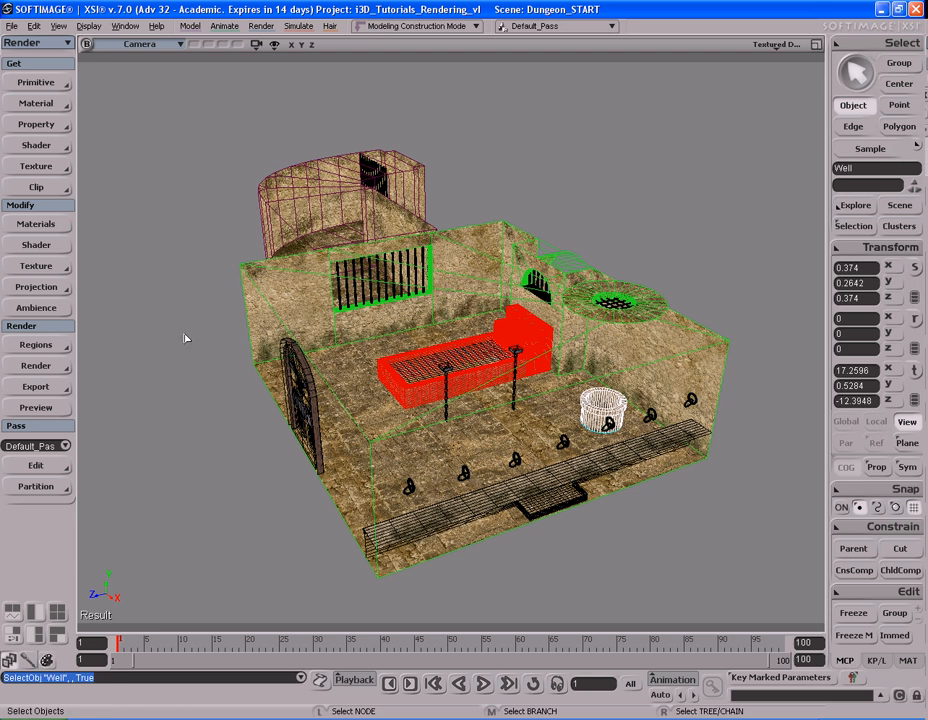
Render a preview of the default pass, check the image and close it.
left_click(36, 407)
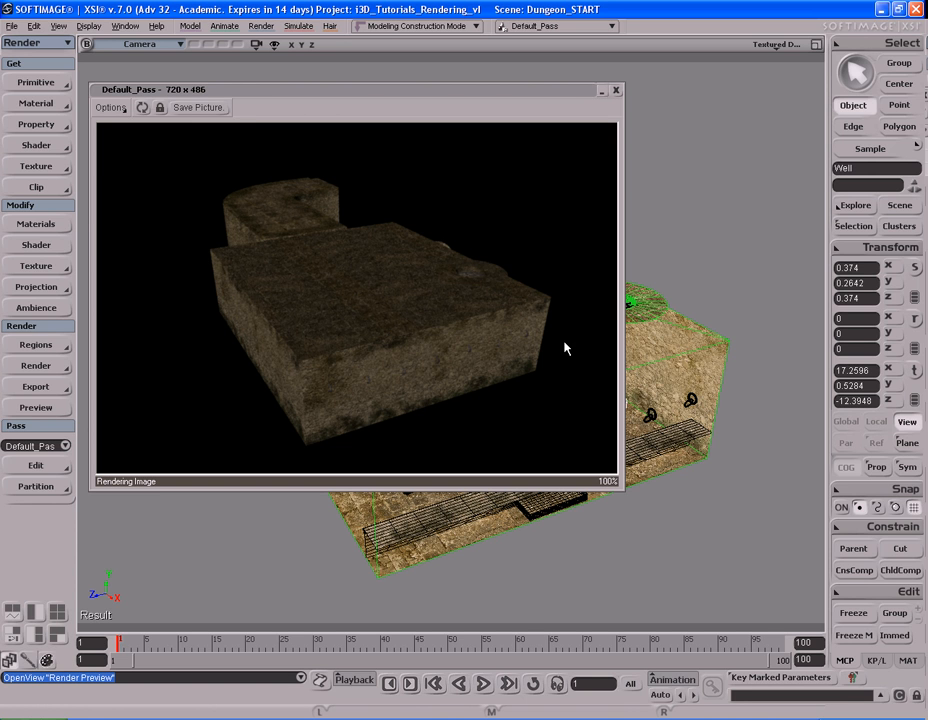
left_click(323, 95)
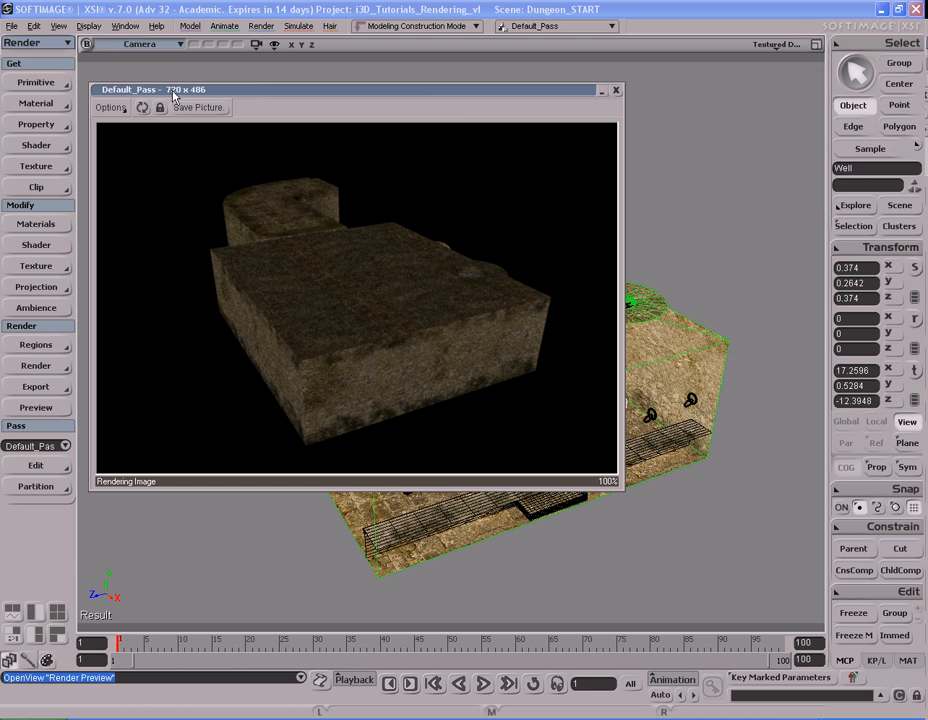
left_click(616, 92)
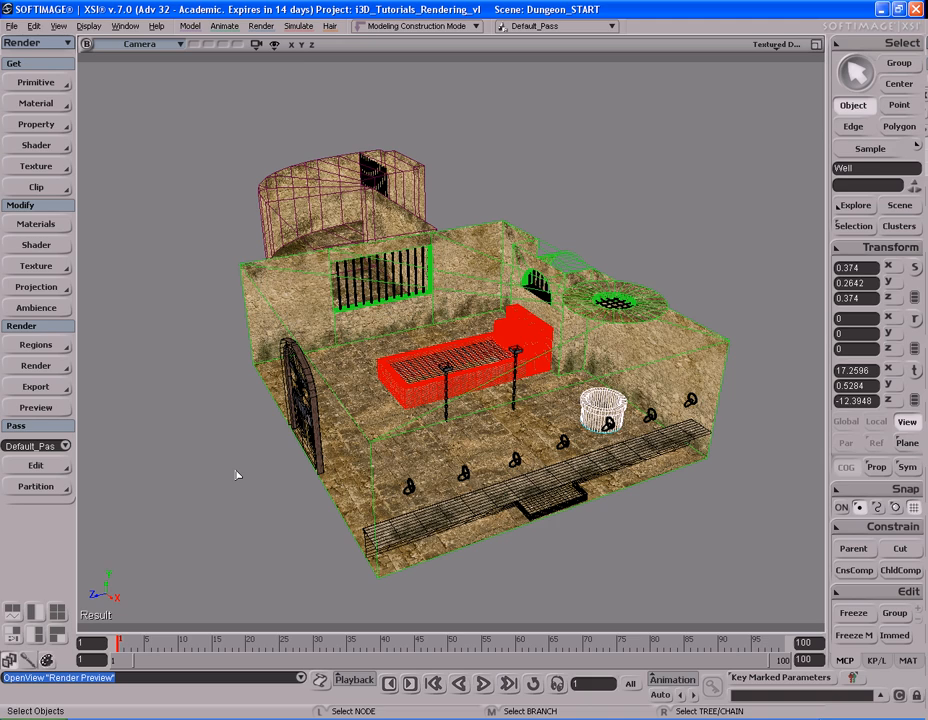
Reframe the dungeon closer in the Camera view, open the Render Manager and enlarge it to show the renderer settings.
key("s")
right_click_drag(244, 466, 271, 460)
scroll(275, 472, "up", 3)
key("s")
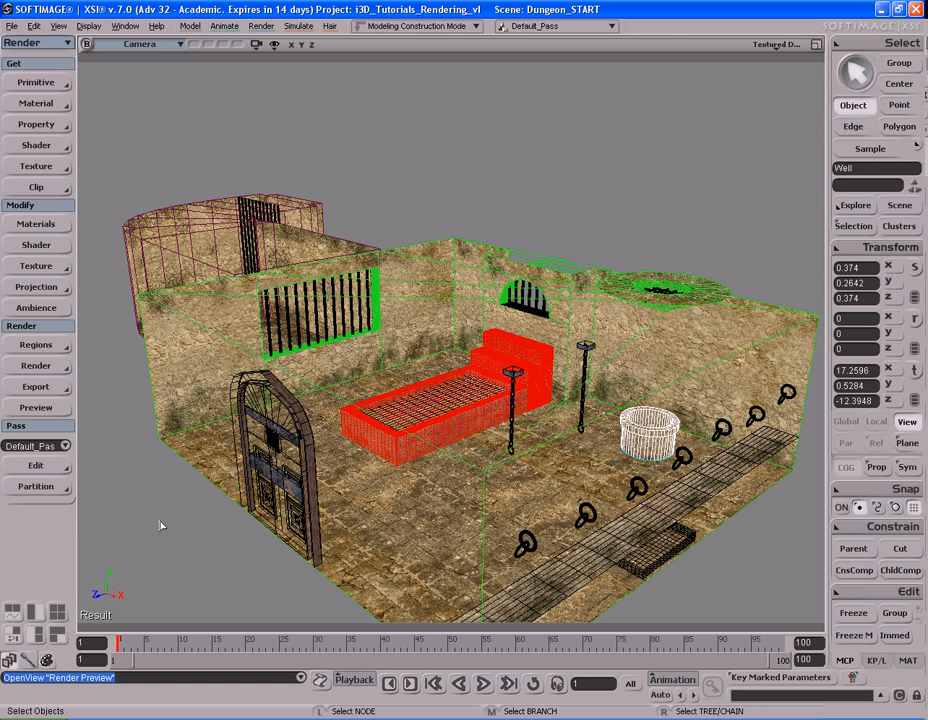
left_click(54, 372)
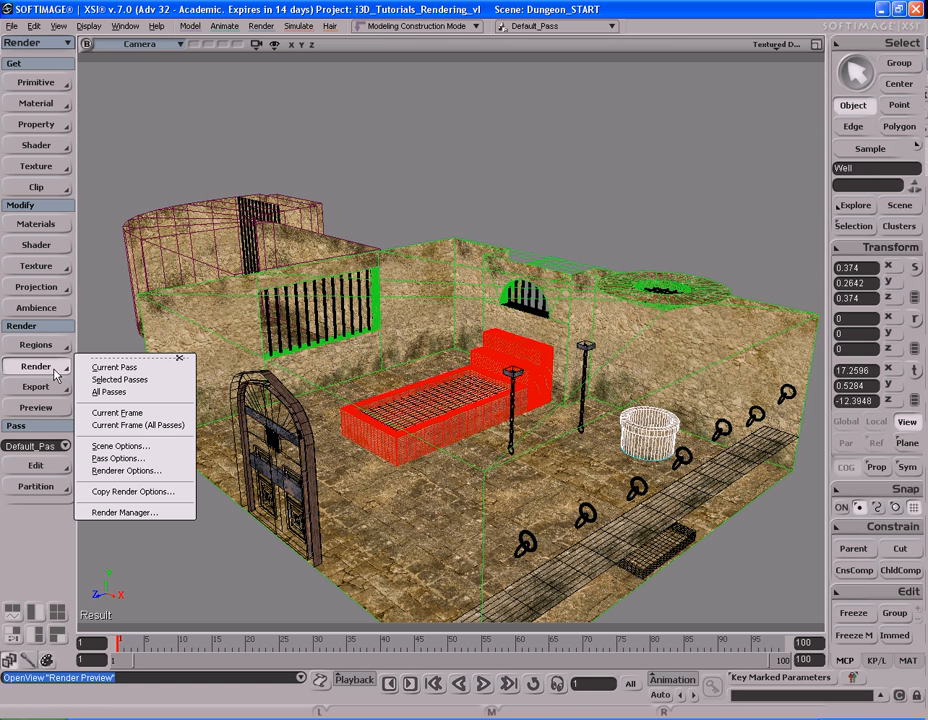
left_click(160, 513)
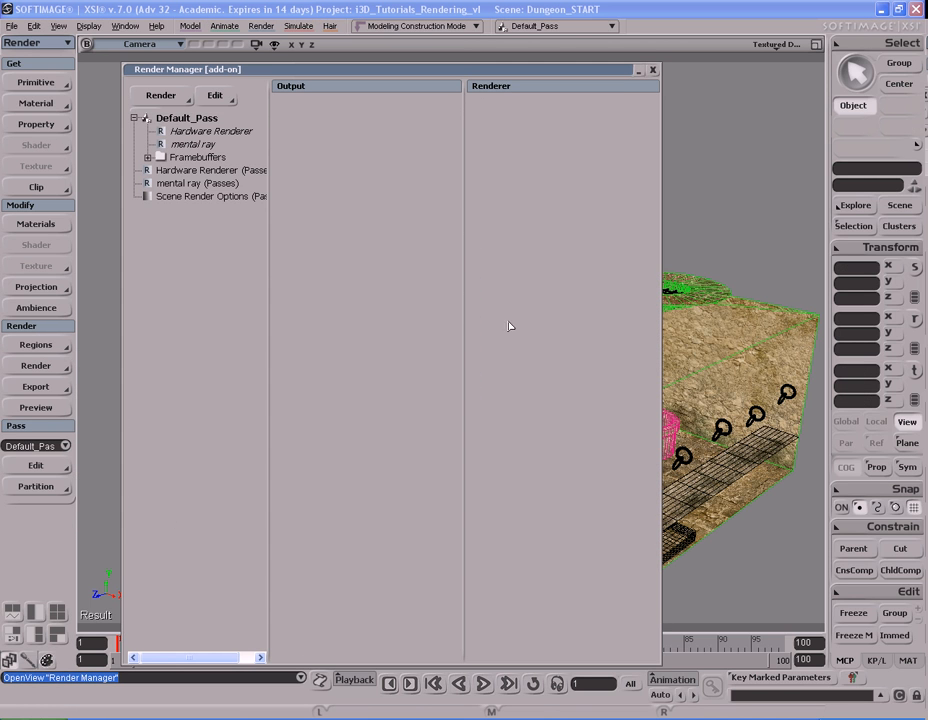
left_click_drag(466, 270, 516, 270)
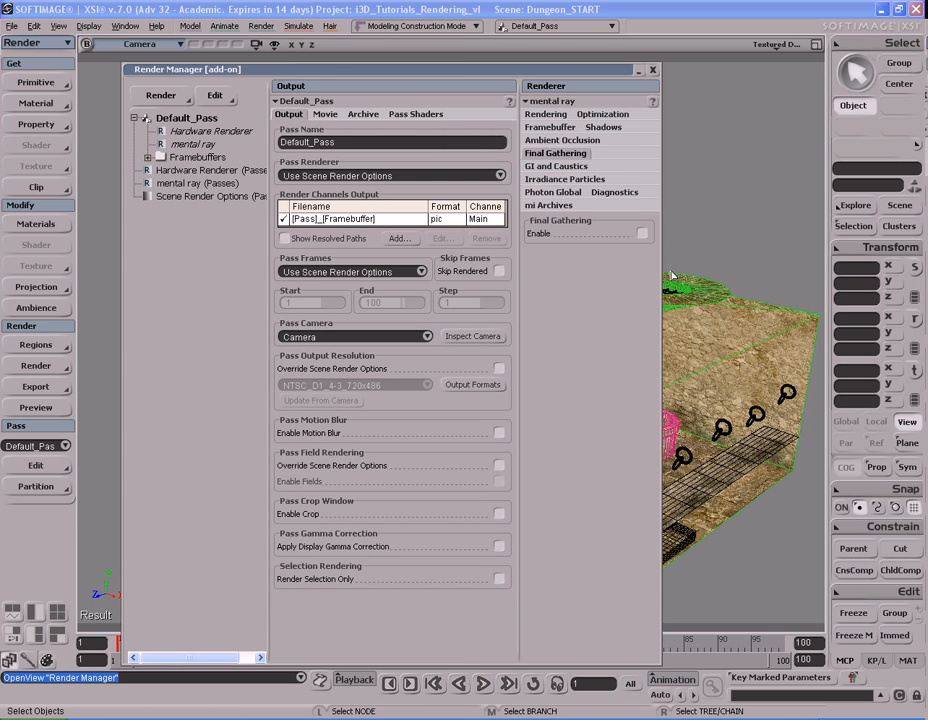
left_click_drag(661, 270, 748, 270)
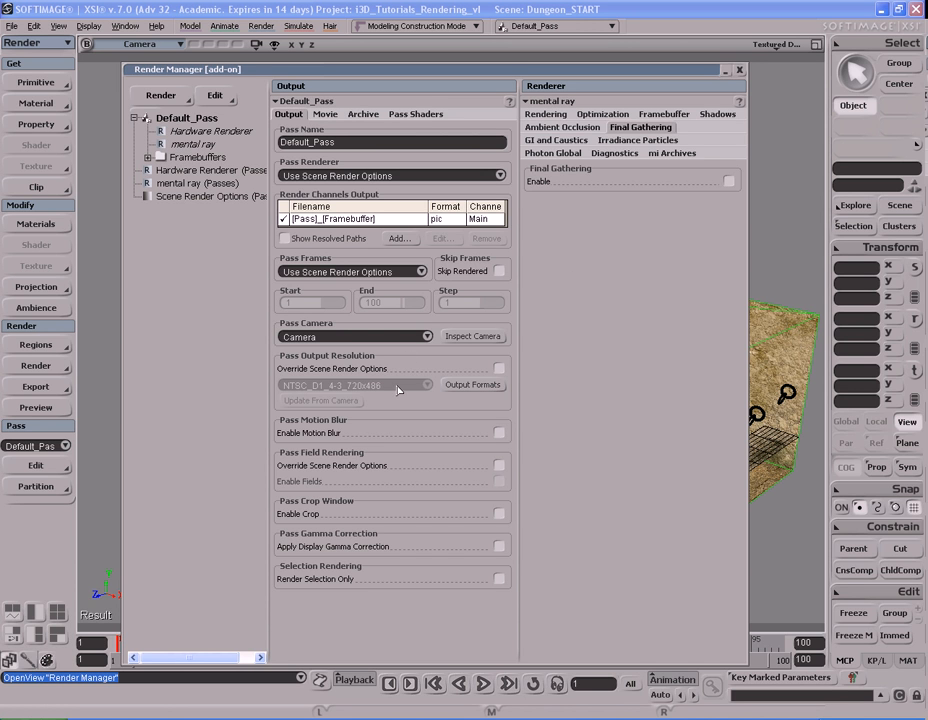
Override the scene's output resolution for the default pass with a custom format 400 pixels wide, keeping the aspect ratio locked.
left_click(499, 368)
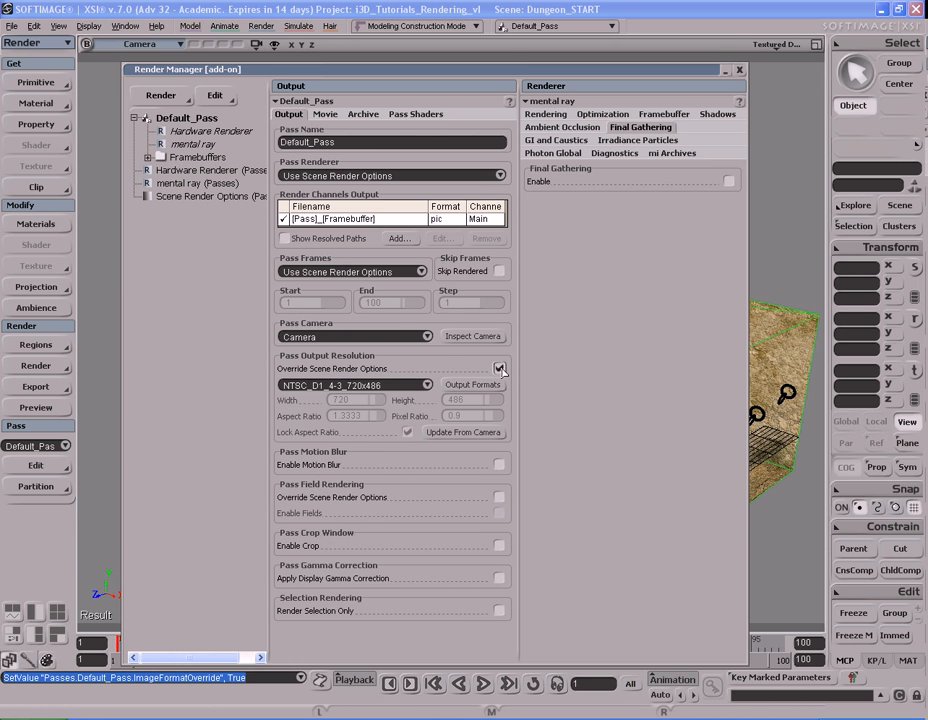
left_click(430, 388)
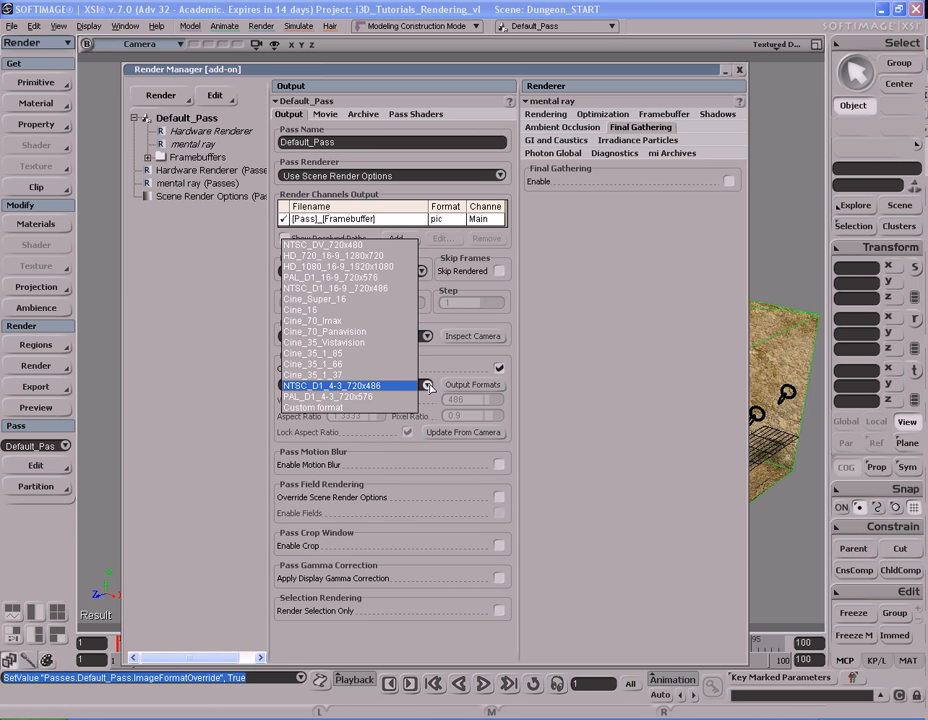
left_click(385, 408)
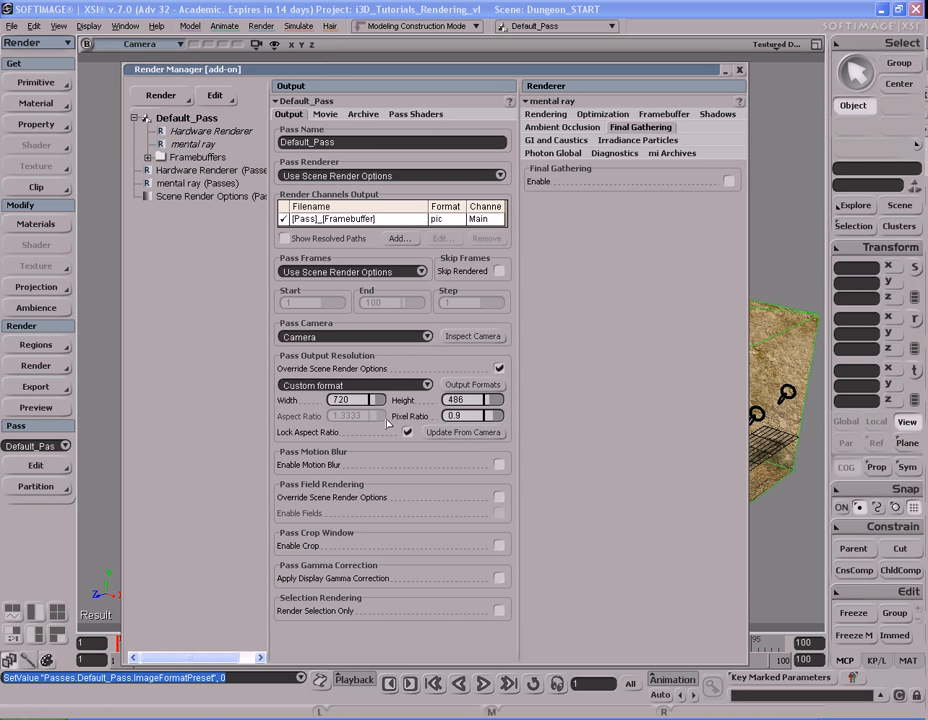
left_click(340, 400)
key("Tab")
left_click(362, 401)
type("400")
key("Return")
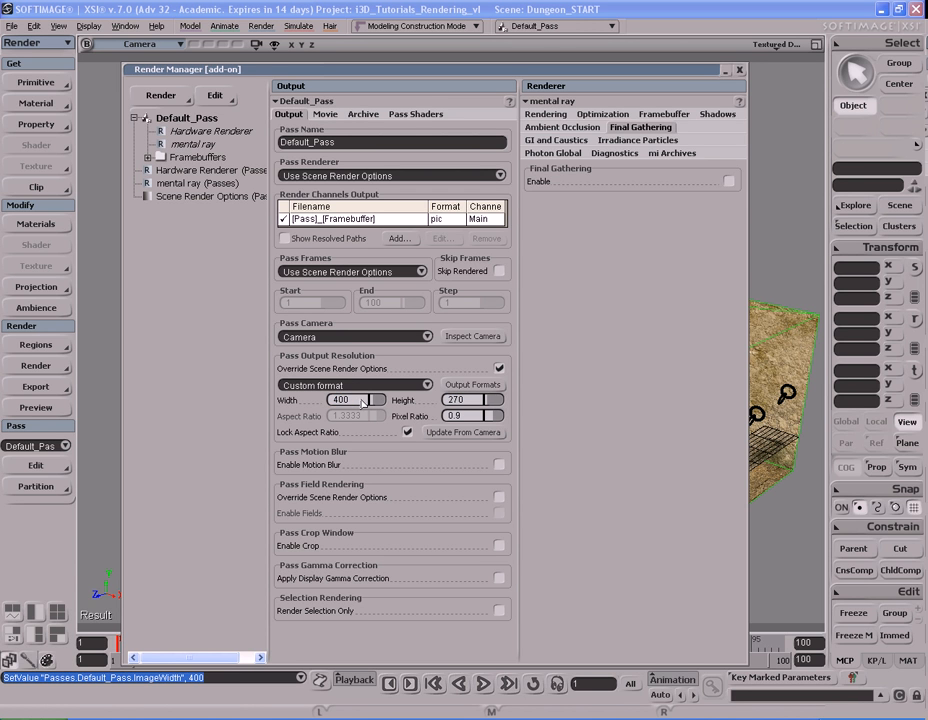
left_click(476, 402)
left_click(361, 401)
Lower the mental ray aliasing to min level -2 and max level 0 and close the Render Manager.
left_click(546, 114)
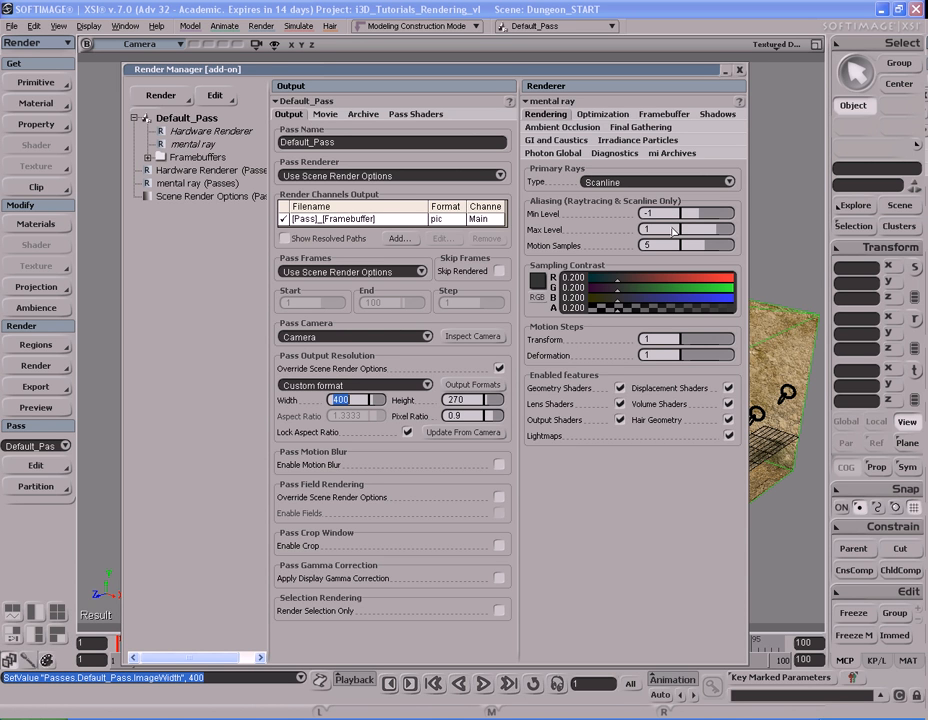
left_click_drag(713, 230, 689, 216)
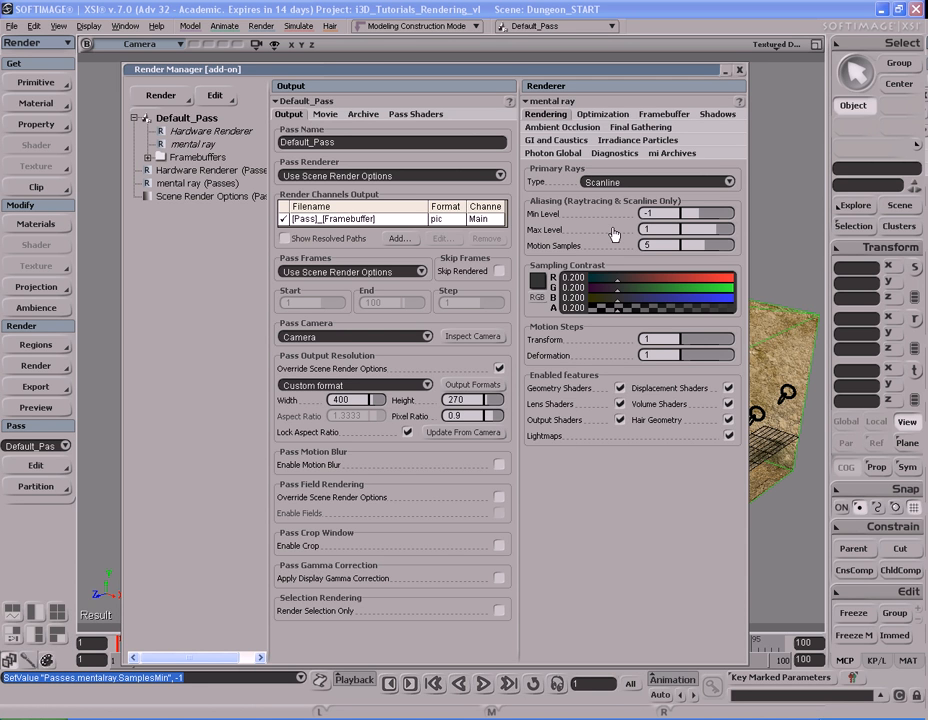
left_click_drag(715, 231, 692, 216)
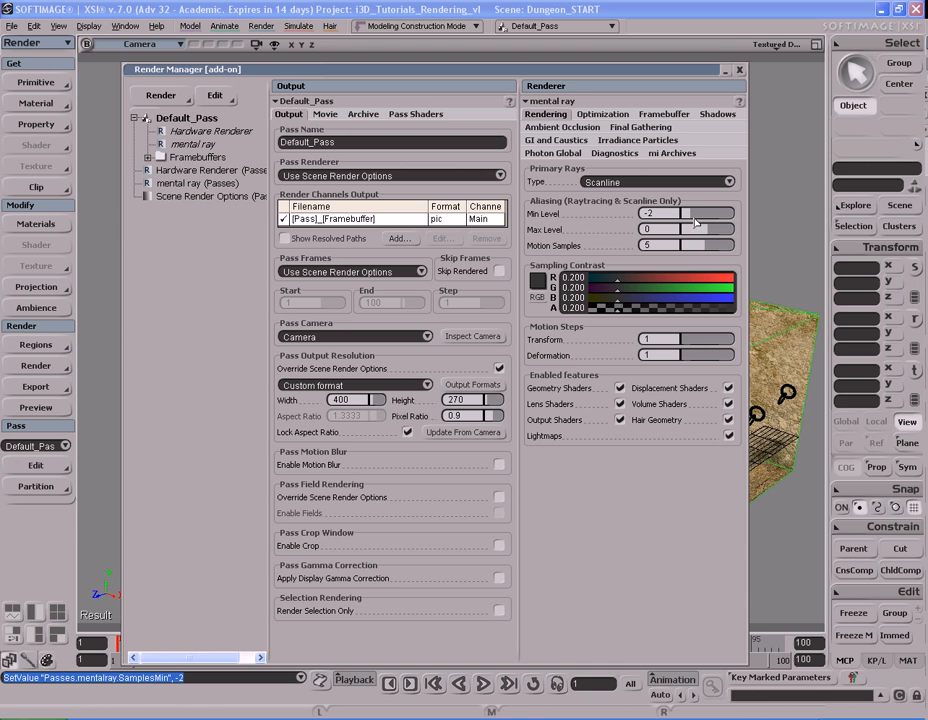
left_click(740, 70)
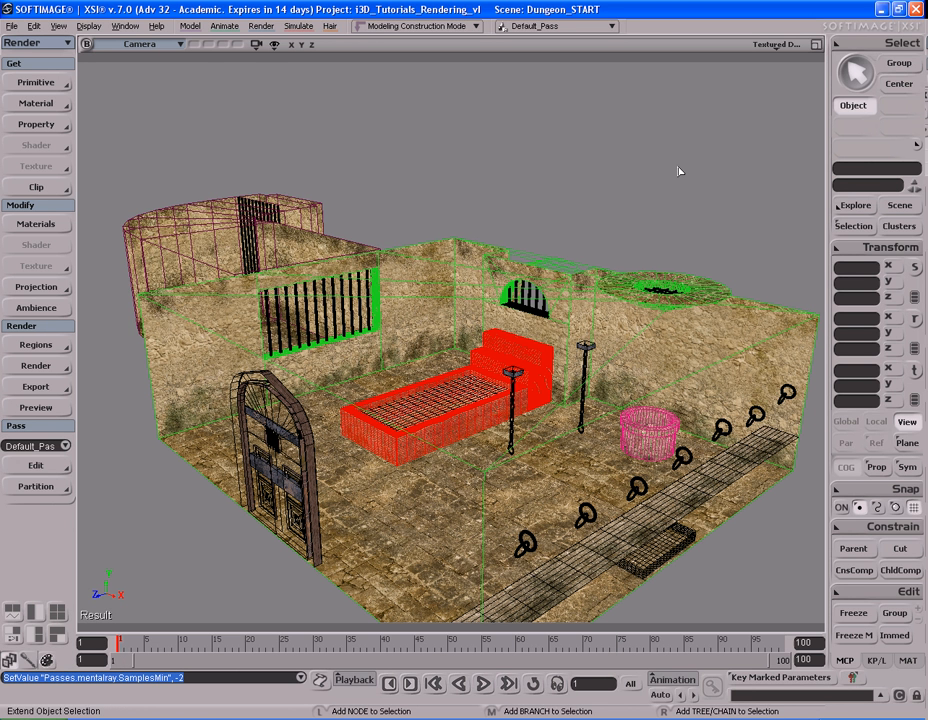
Preview the pass with the reduced render settings, reframe the Camera view to fit the whole dungeon and preview it again.
key("shift+r")
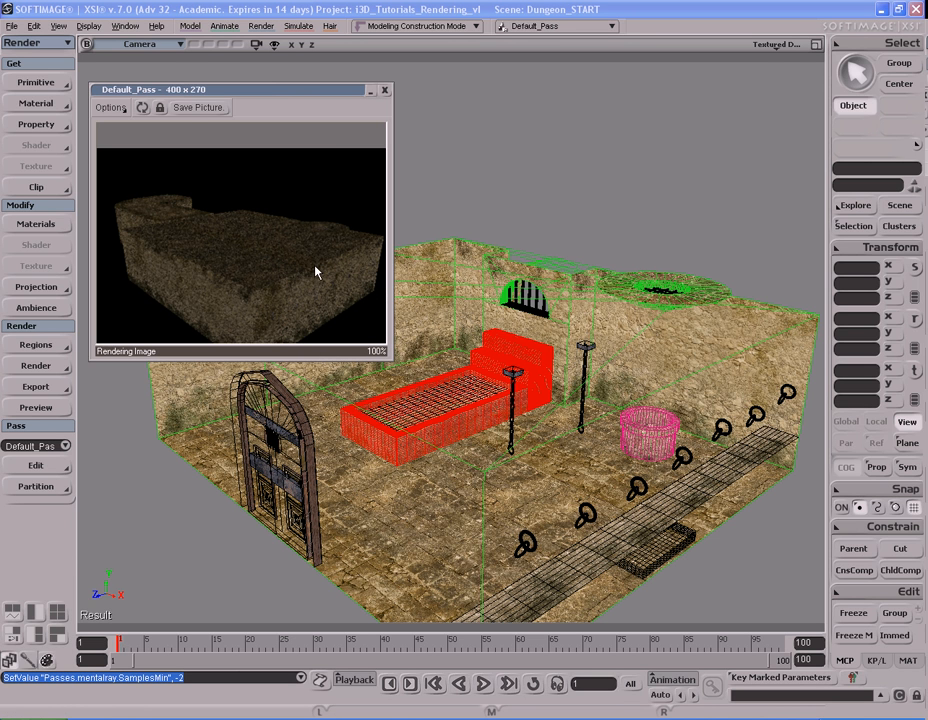
left_click(384, 90)
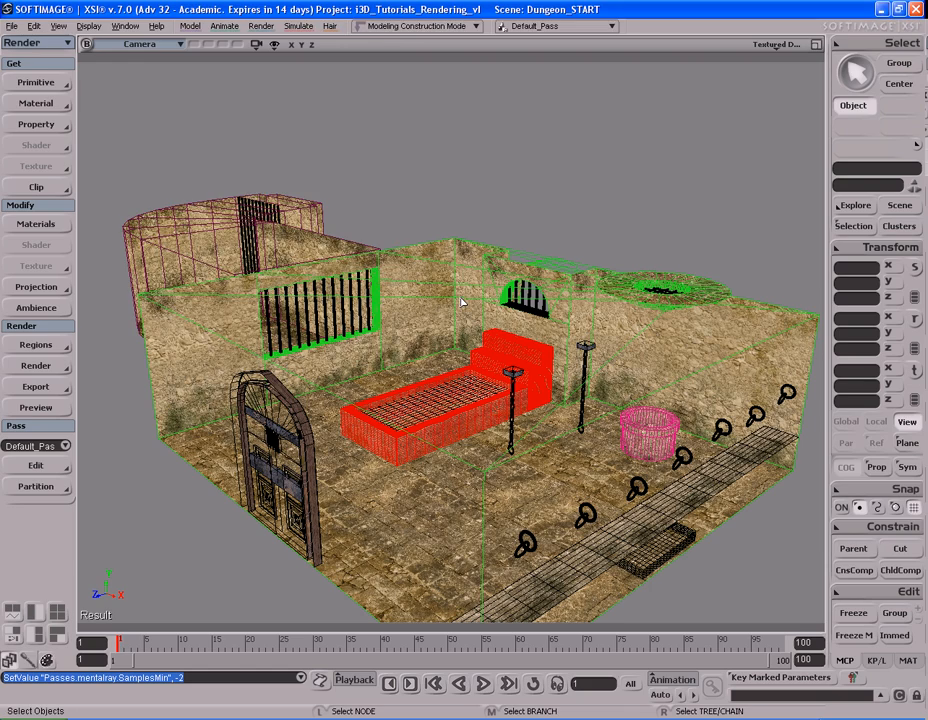
key("s")
left_click_drag(461, 302, 461, 305)
right_click_drag(461, 305, 460, 306)
left_click_drag(460, 306, 458, 306)
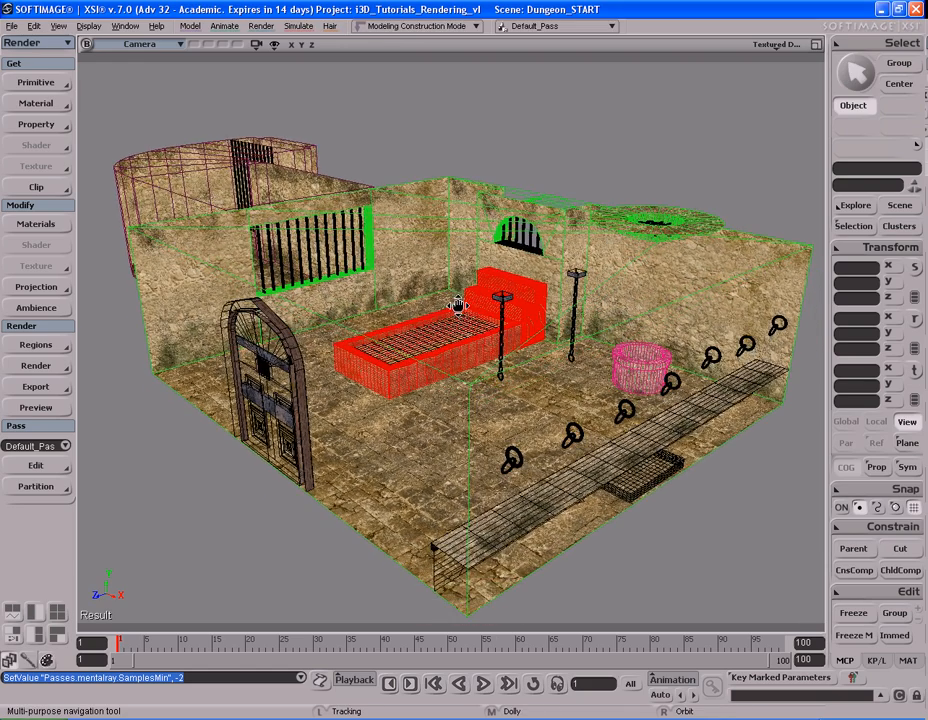
key("shift+q")
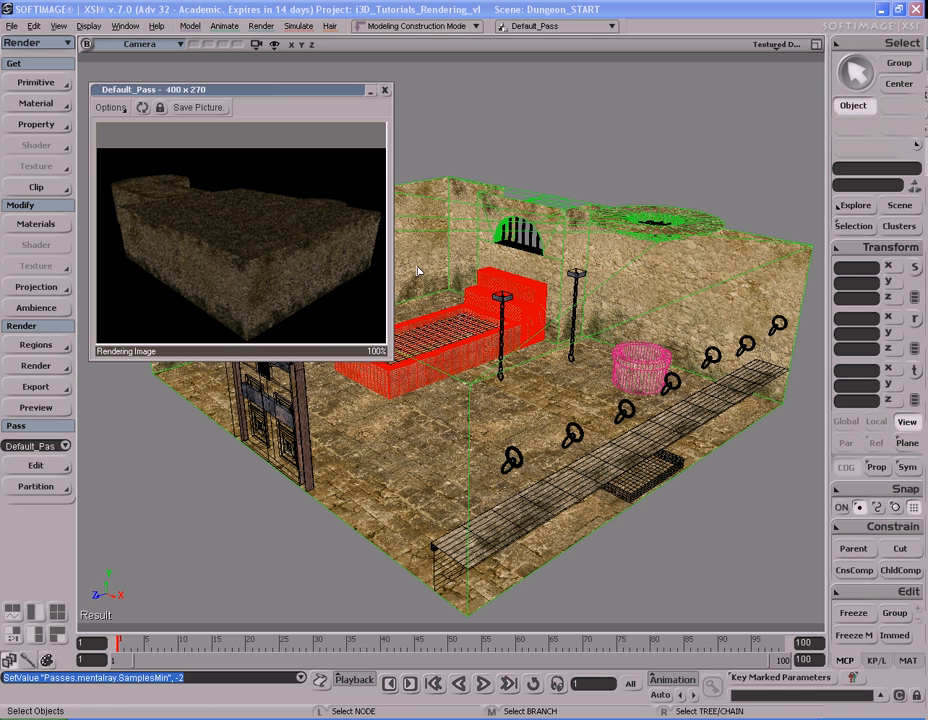
Reframe the Camera view wider around the dungeon, preview the pass again and close the preview.
left_click(385, 90)
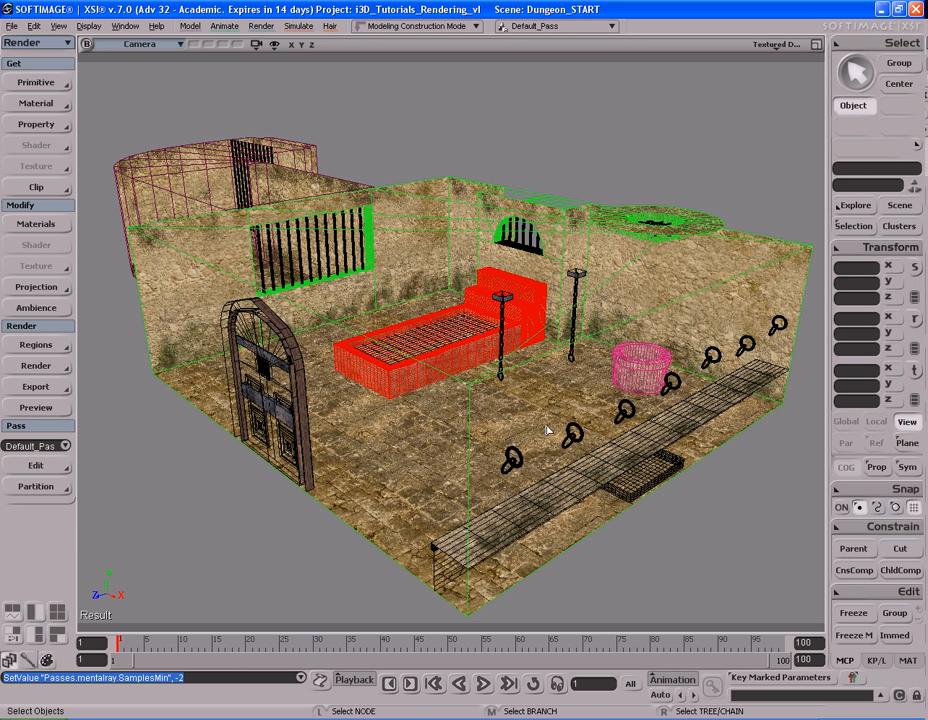
key("s")
mouse_move(565, 431)
right_mouse_down()
mouse_move(532, 408)
mouse_move(460, 425)
mouse_move(534, 461)
mouse_move(545, 445)
mouse_move(578, 439)
mouse_move(551, 429)
right_mouse_up()
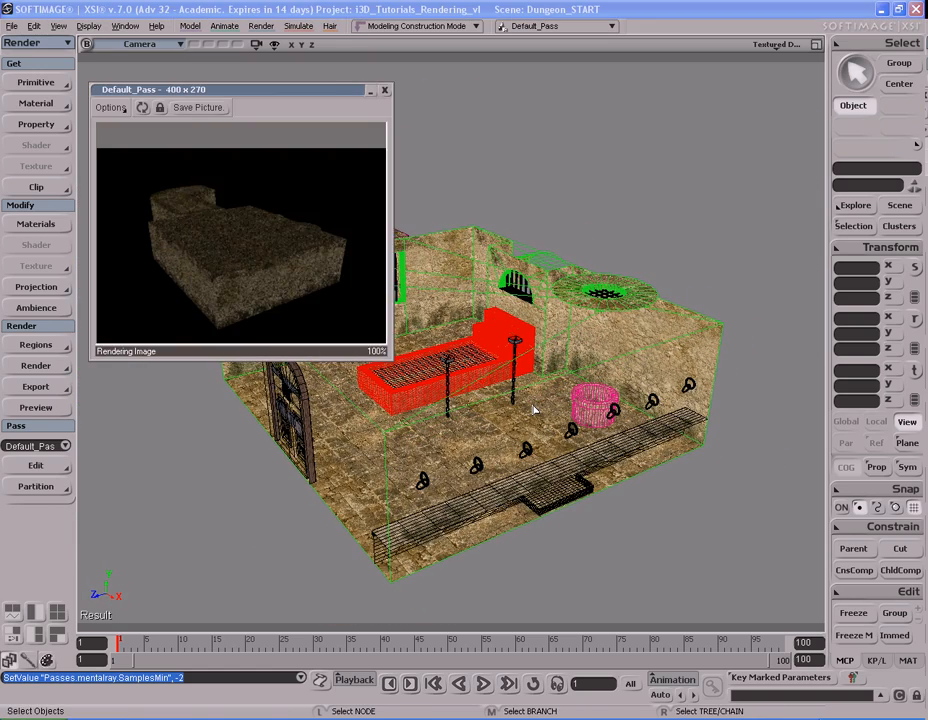
left_click(385, 91)
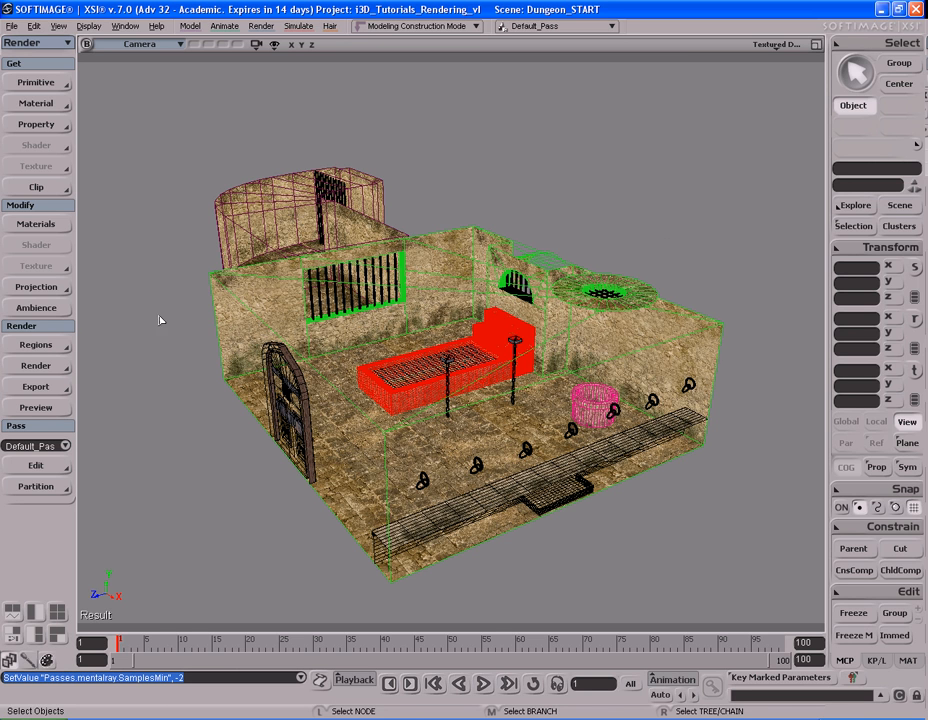
Set the scene's ambient lighting to black, with red, green and blue all at 0.
left_click(60, 309)
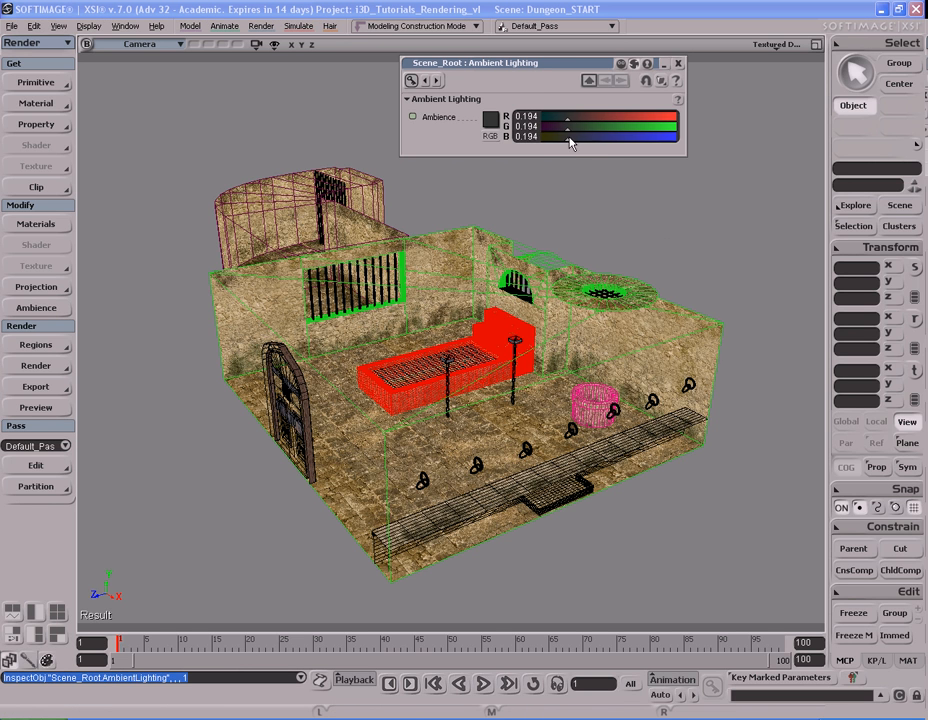
left_click_drag(568, 138, 533, 138, "ctrl")
left_click(677, 64)
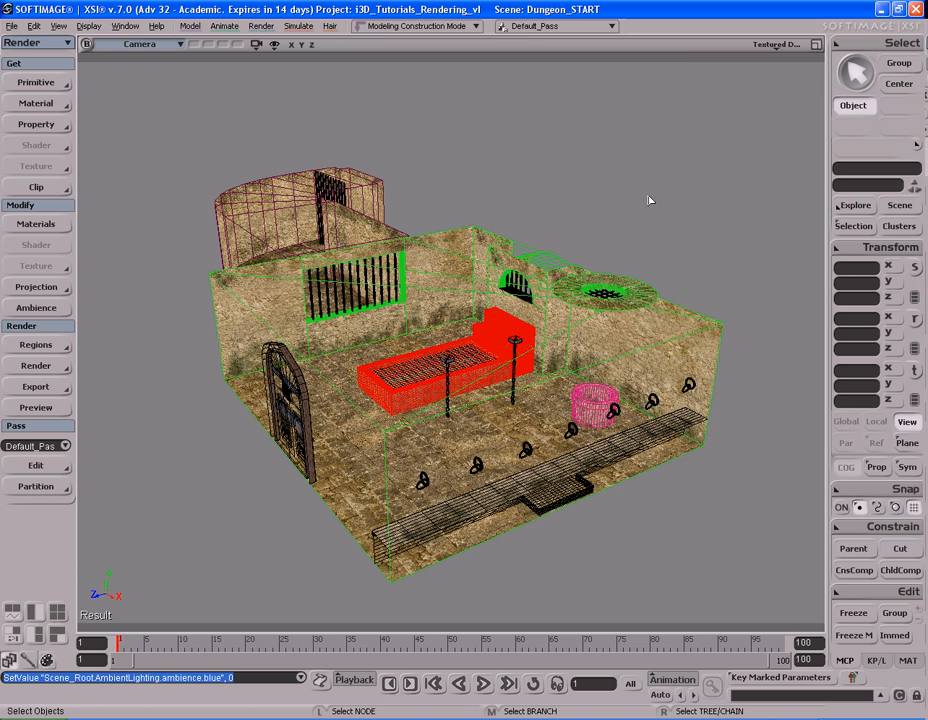
Delete the default light from the scene and preview the pass without any lighting.
key("8")
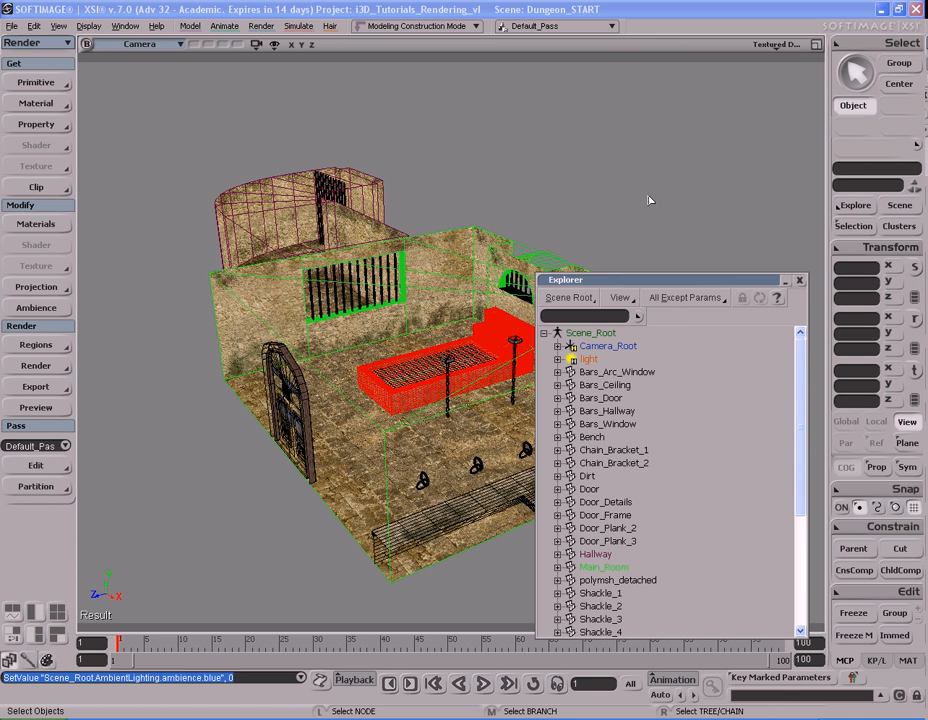
left_click(588, 359)
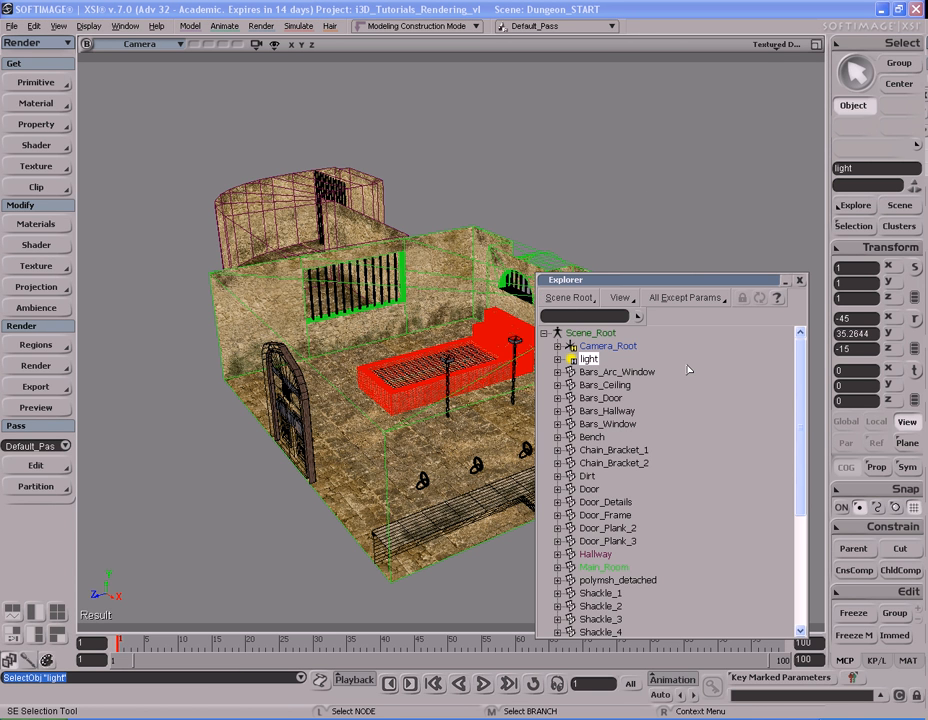
key("Delete")
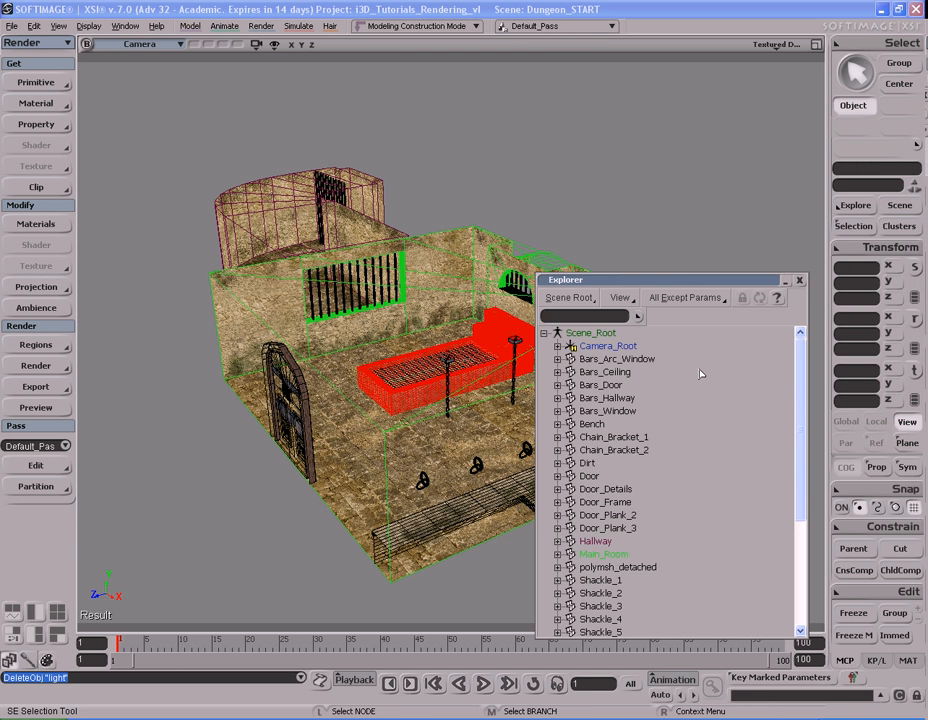
left_click(799, 282)
key("shift+r")
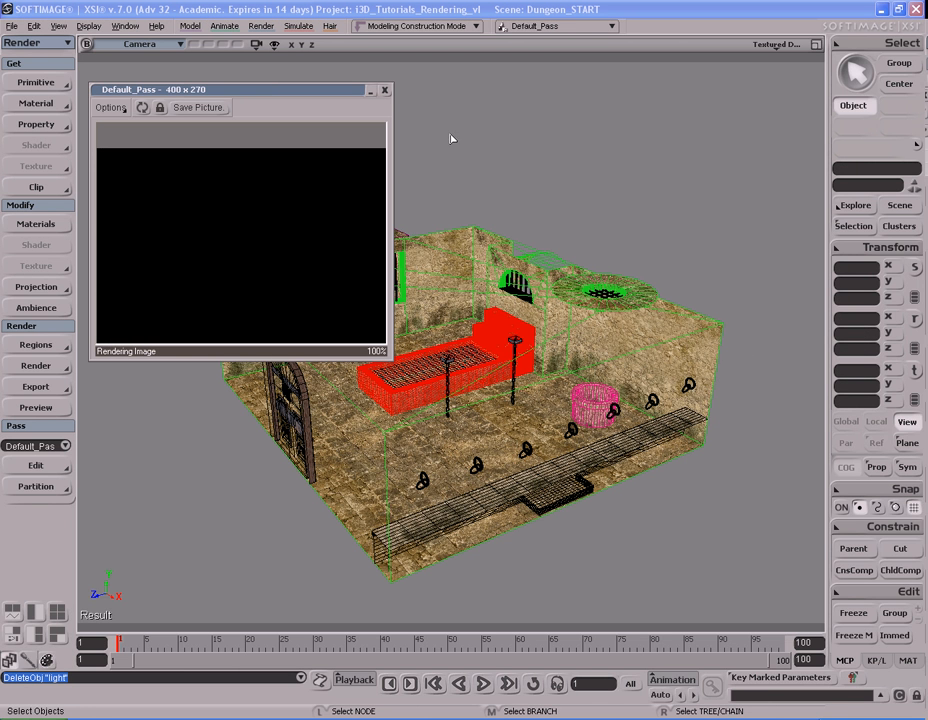
left_click(384, 90)
Initialize the sky shader for Default_Pass, creating the XSI_Physical_Sun light with its direction constrained to the world center.
key("s")
mouse_move(682, 240)
right_mouse_down()
mouse_move(700, 236)
mouse_move(685, 219)
right_mouse_up()
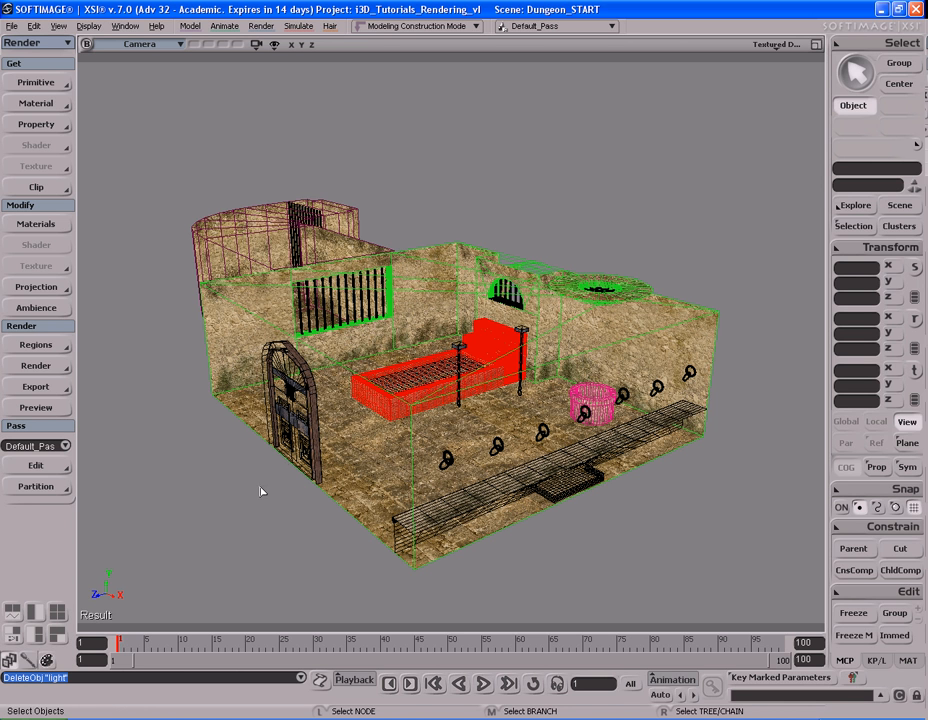
key("s")
right_click_drag(370, 345, 385, 362)
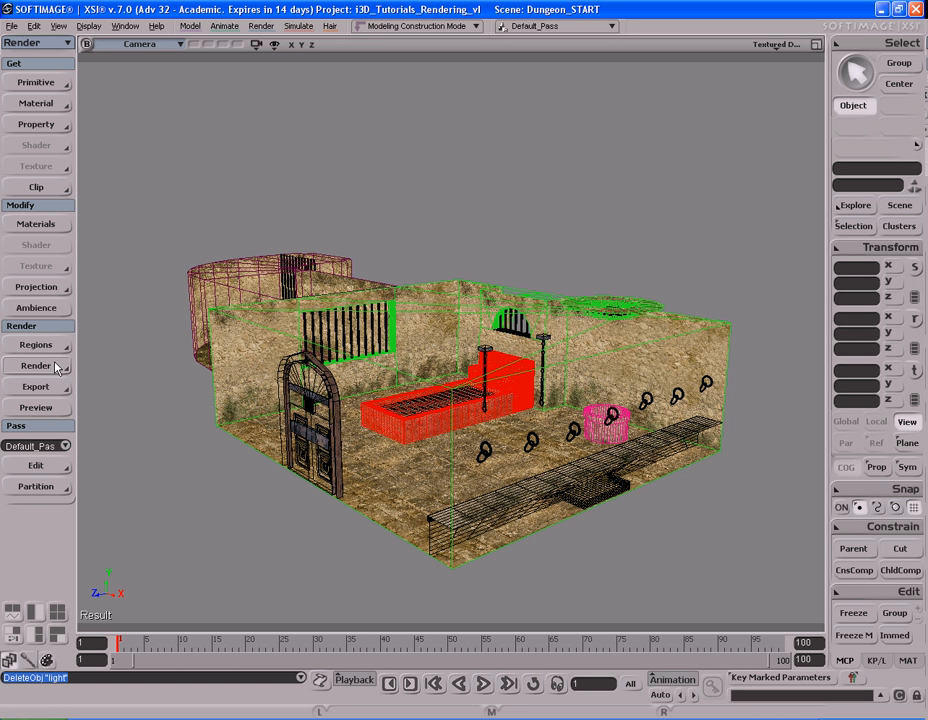
left_click(40, 466)
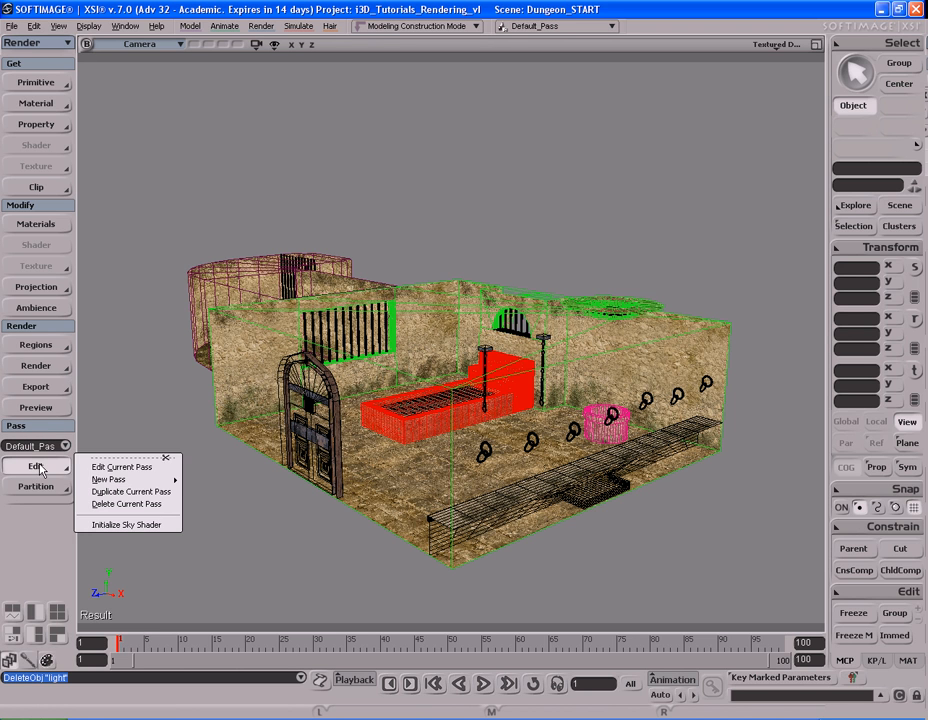
left_click(155, 525)
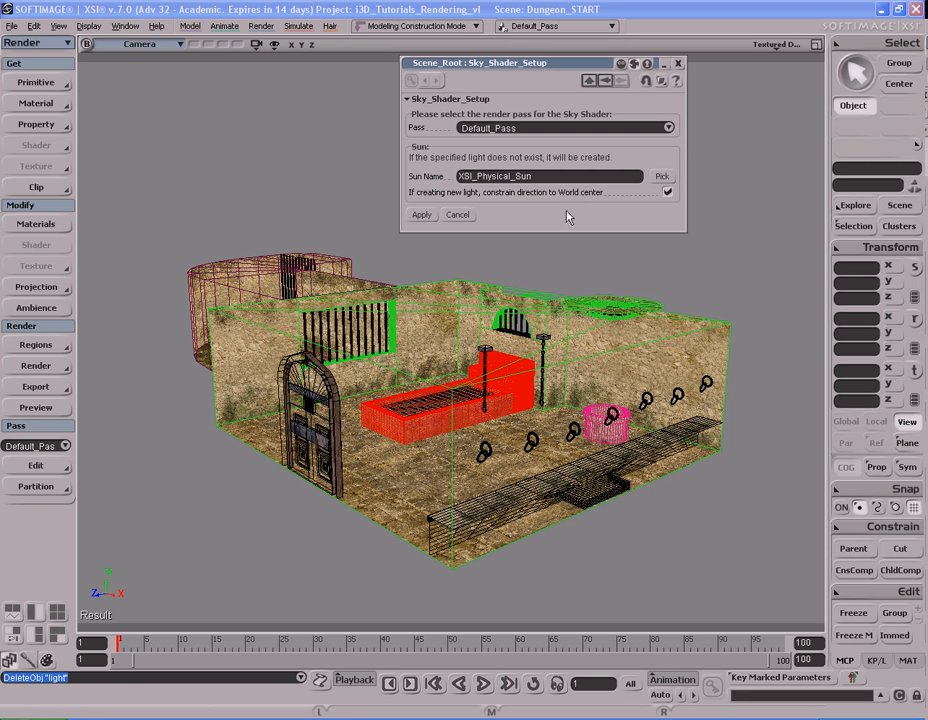
left_click(421, 215)
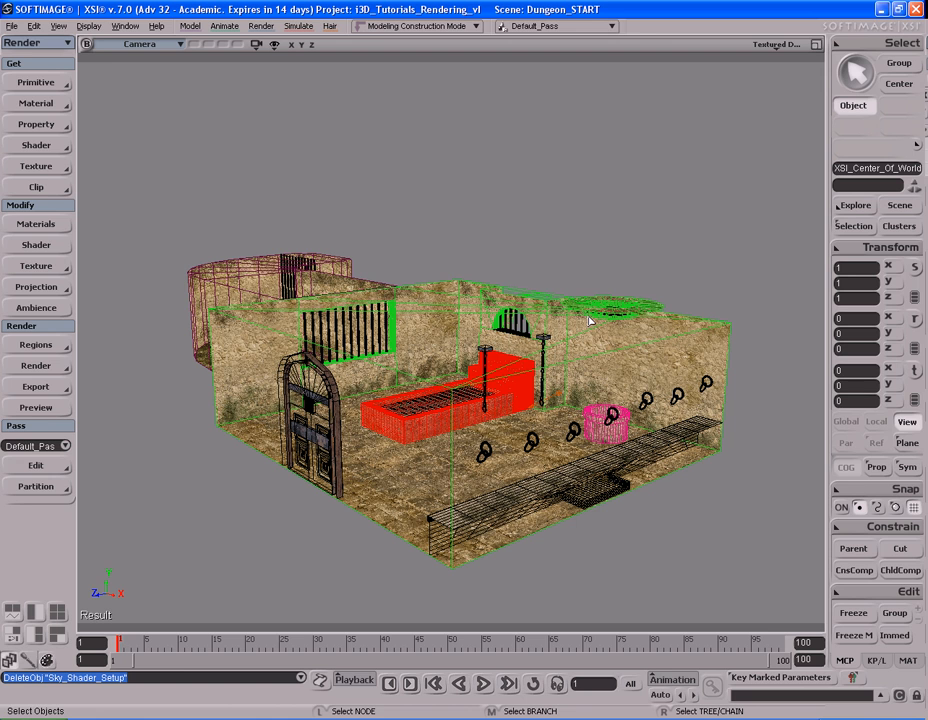
Select the XSI_Physical_Sun light and move it outside the dungeon to about Y 8.9, Z -56.5.
left_click(559, 398)
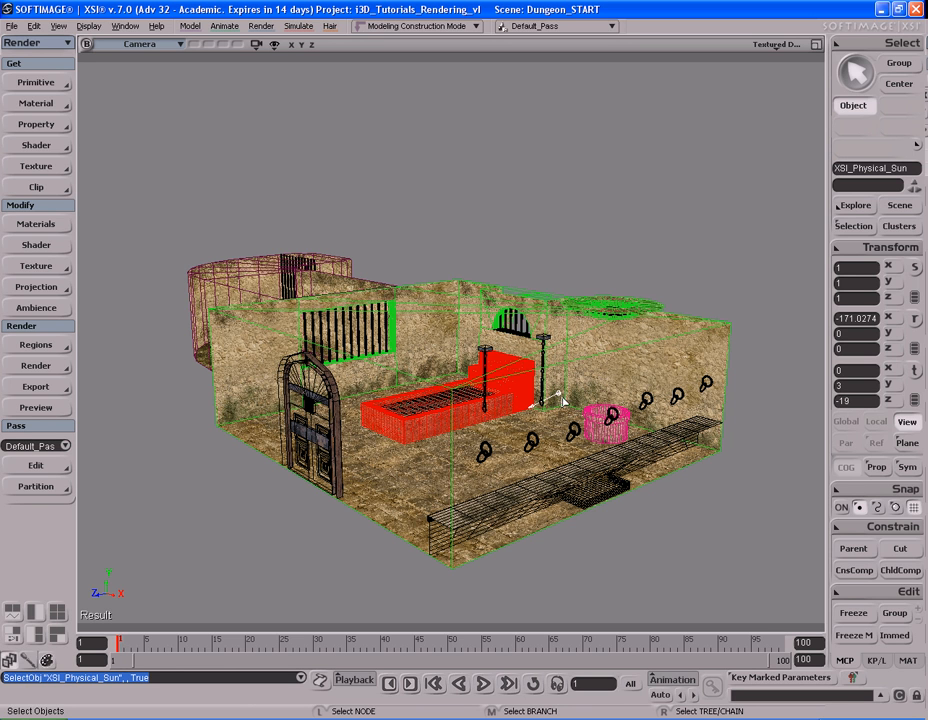
key("s")
right_click_drag(625, 376, 640, 373)
key("v")
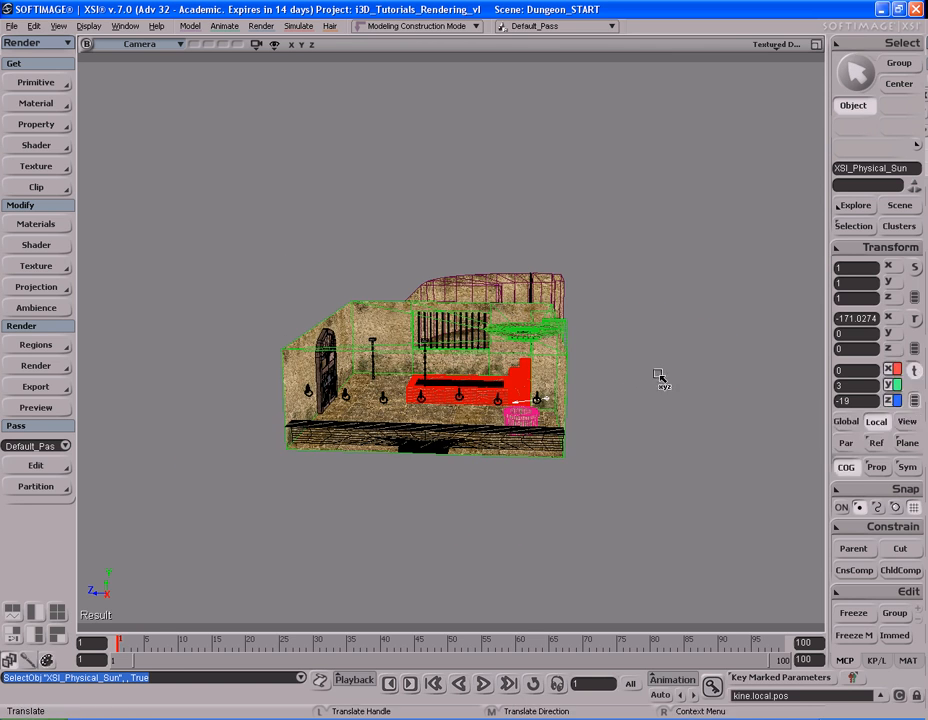
scroll(652, 415, "down", 1)
middle_click_drag(635, 422, 757, 412)
key("s")
mouse_move(682, 422)
right_mouse_down()
mouse_move(704, 424)
mouse_move(696, 418)
right_mouse_up()
key("v")
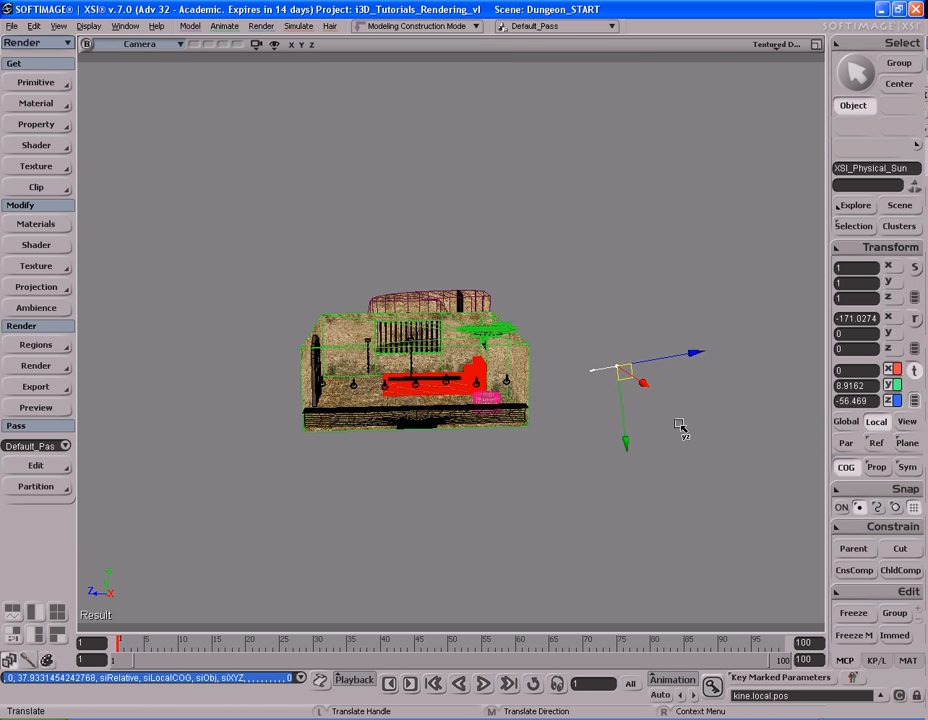
Look closely at the bed inside the dungeon and switch the Camera view's display mode to Wireframe.
key("s")
right_click_drag(485, 344, 516, 389)
scroll(522, 392, "up", 5)
key("s")
left_click_drag(528, 395, 531, 336)
scroll(531, 336, "up", 2)
right_click_drag(531, 336, 538, 356)
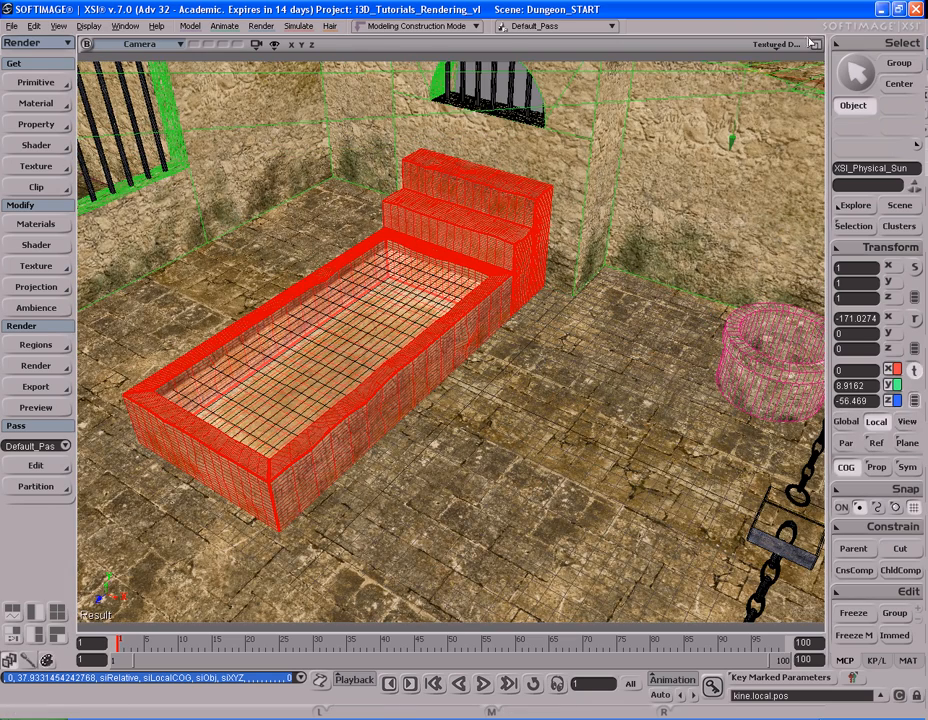
left_click(778, 44)
left_click(730, 72)
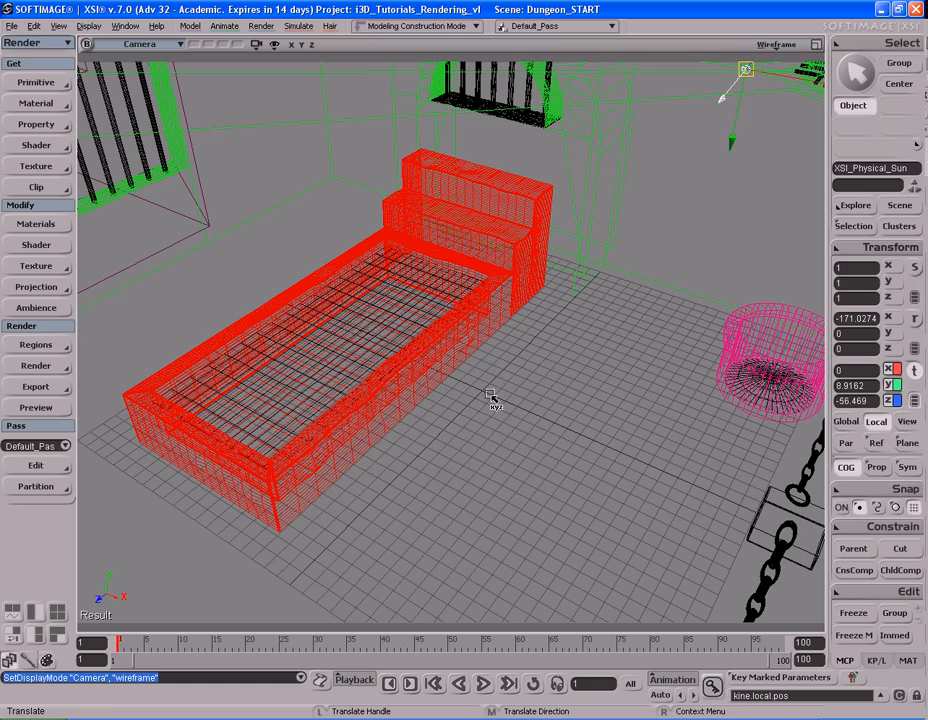
Raise the sun light above and outside the dungeon to about Y 35.7, Z -45.7.
key("s")
right_click_drag(565, 414, 587, 365)
key("s")
middle_click_drag(586, 366, 625, 352)
right_click_drag(625, 352, 599, 380)
left_click_drag(736, 410, 686, 270)
key("s")
right_click_drag(636, 400, 555, 346)
key("space")
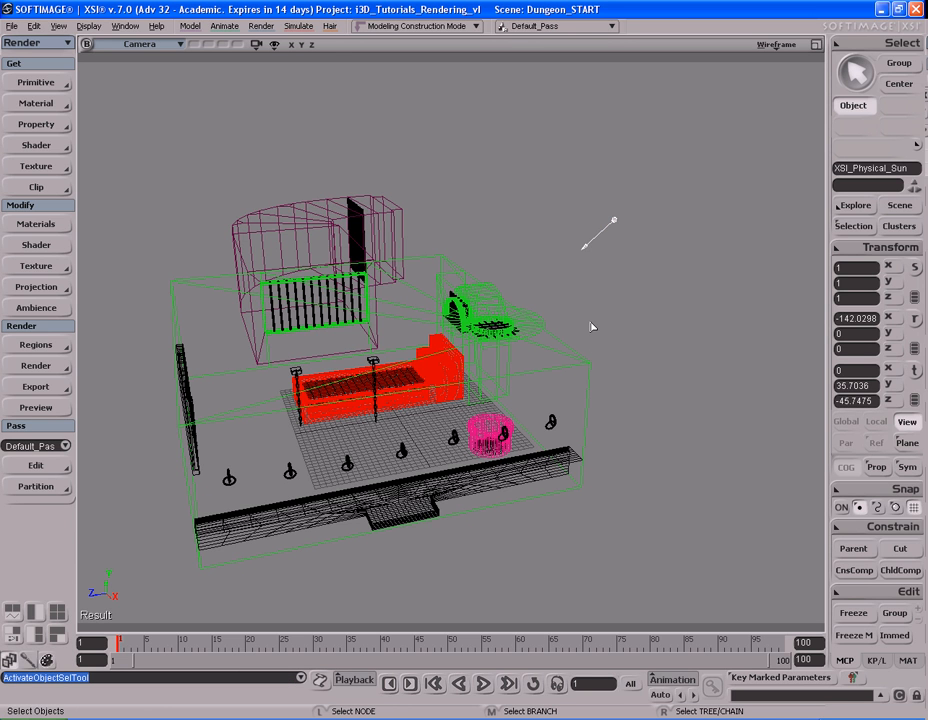
Examine the sun light's properties, including its soft light intensity and shadow umbra.
key("Return")
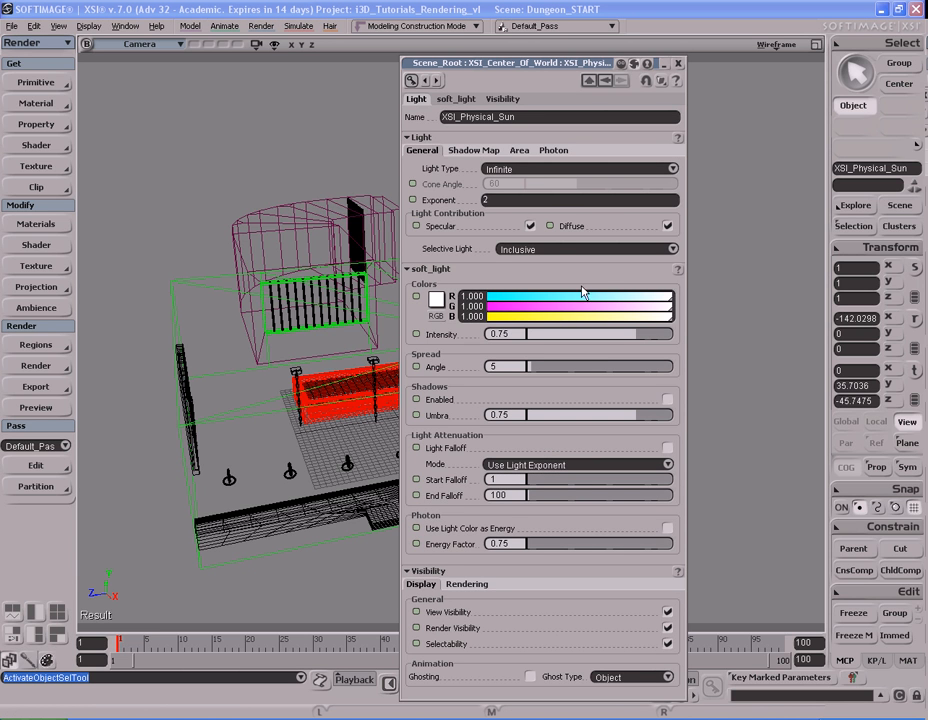
left_click(498, 334)
left_click(508, 415)
left_click(679, 64)
Move the sun light to about Y 46.6, Z -34.4, and lower it to about Y 30, Z -53.6.
key("s")
left_click_drag(642, 375, 628, 357)
key("v")
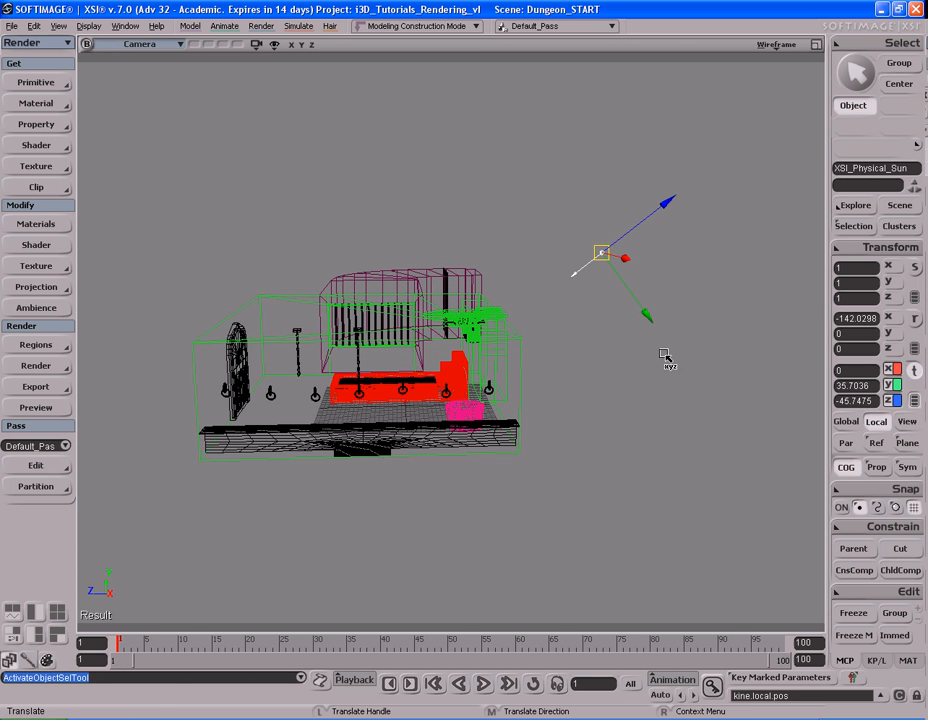
left_click_drag(677, 259, 617, 217)
key("s")
left_click_drag(650, 275, 643, 316)
right_click_drag(643, 316, 650, 313)
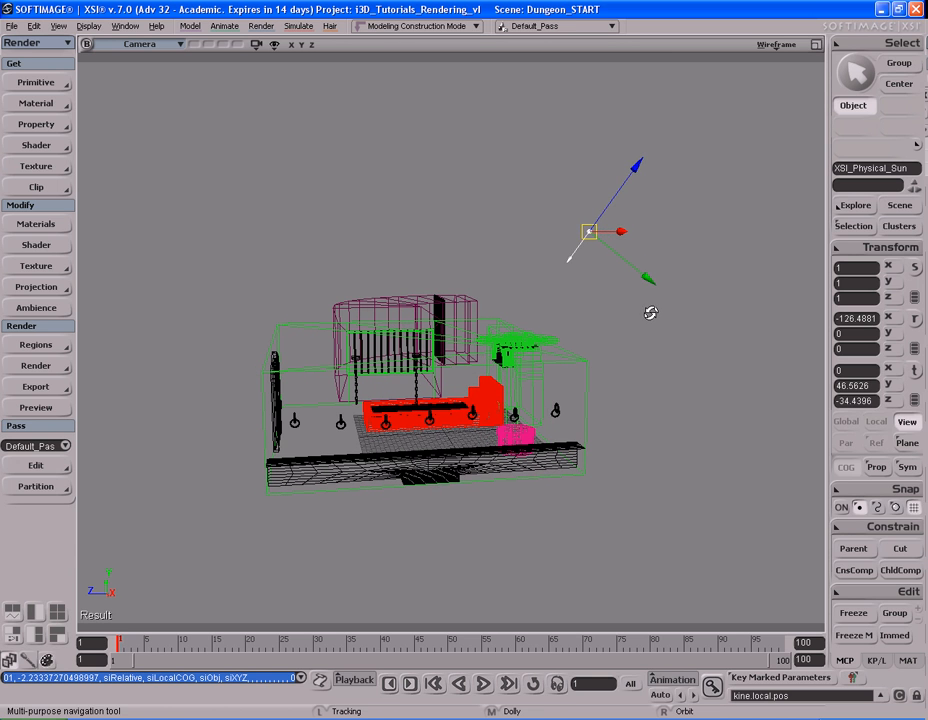
key("v")
left_click_drag(660, 231, 675, 302)
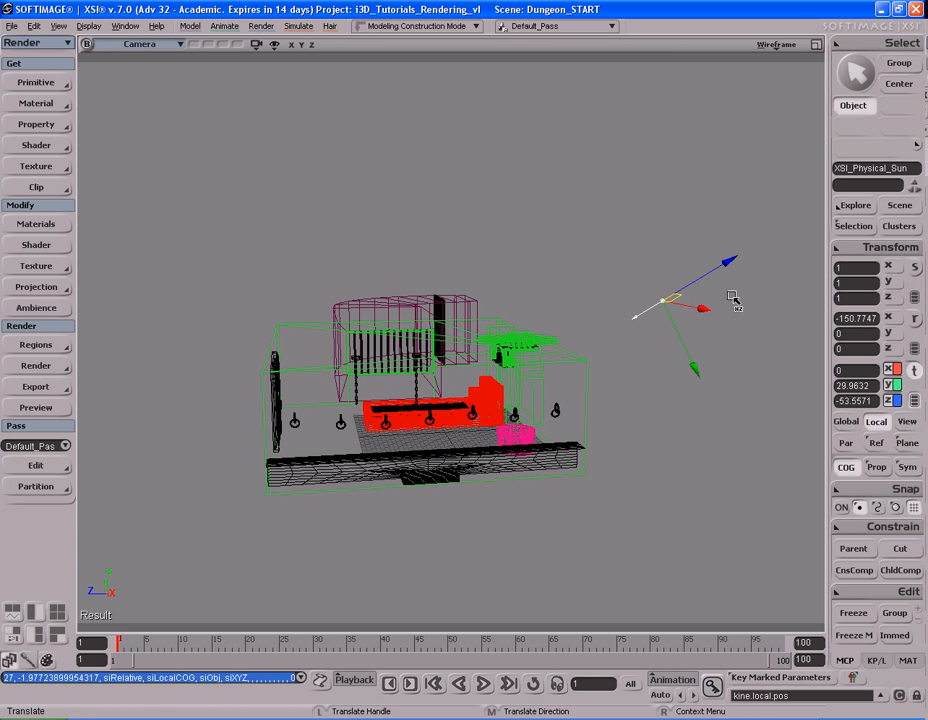
Return the Camera view to textured decal display and preview the pass with the low sun.
middle_click(774, 46)
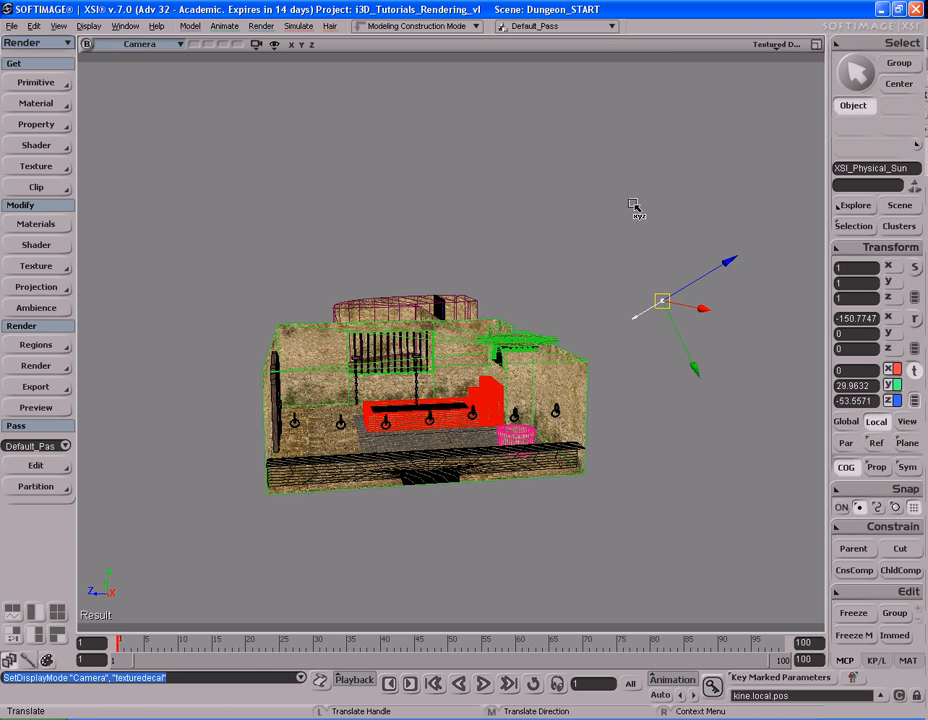
key("shift+r")
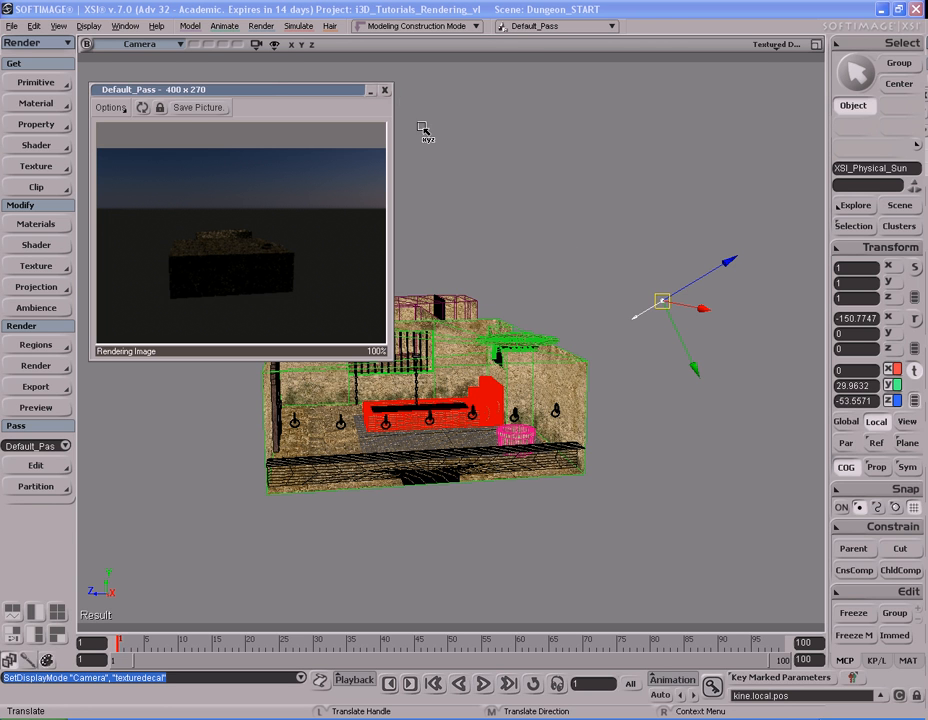
left_click(385, 90)
Move the sun light high above the dungeon to about Y 66.6, Z 2.8, and preview the pass.
key("s")
right_click_drag(567, 254, 561, 246)
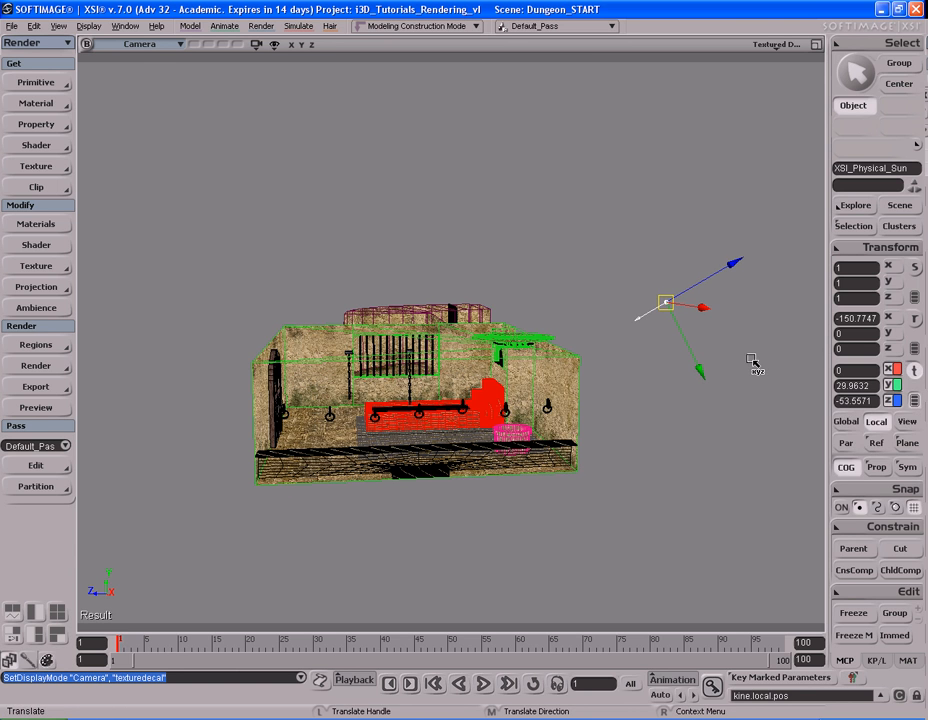
key("s")
right_click_drag(751, 356, 743, 342)
key("v")
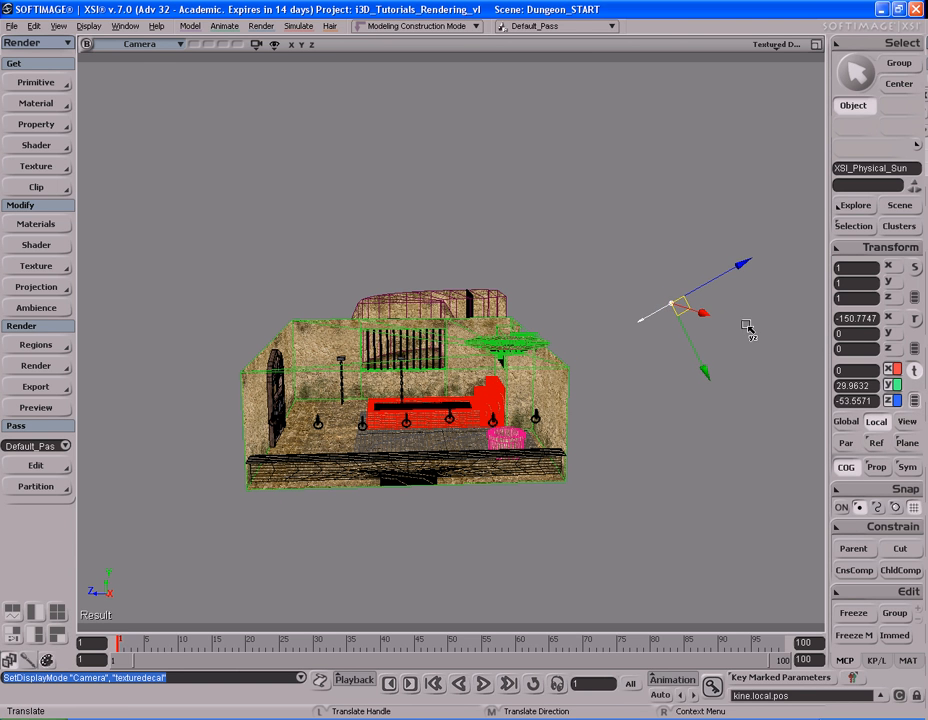
left_click_drag(744, 340, 505, 180)
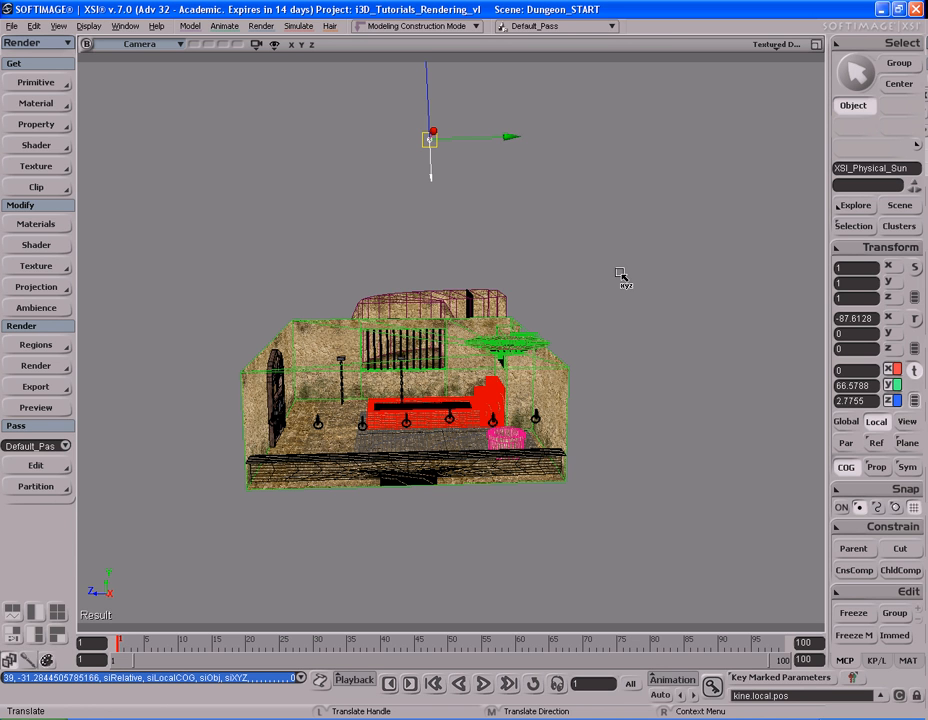
key("shift+r")
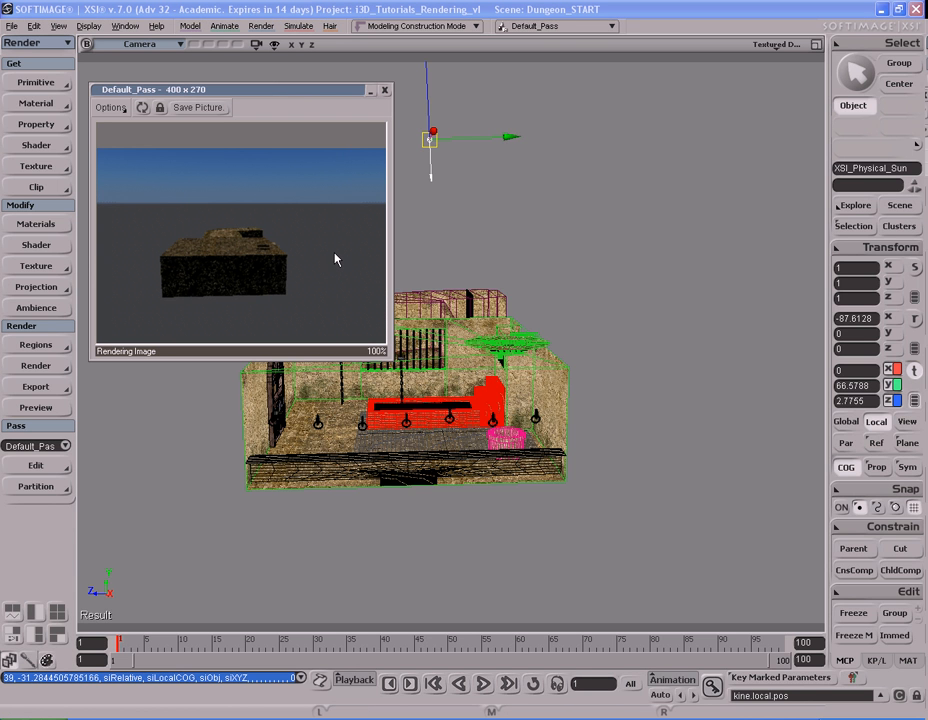
Lower the sun toward the horizon and raise it overhead to about Y 64.8, Z -2.3, comparing the sky in the open preview.
key("v")
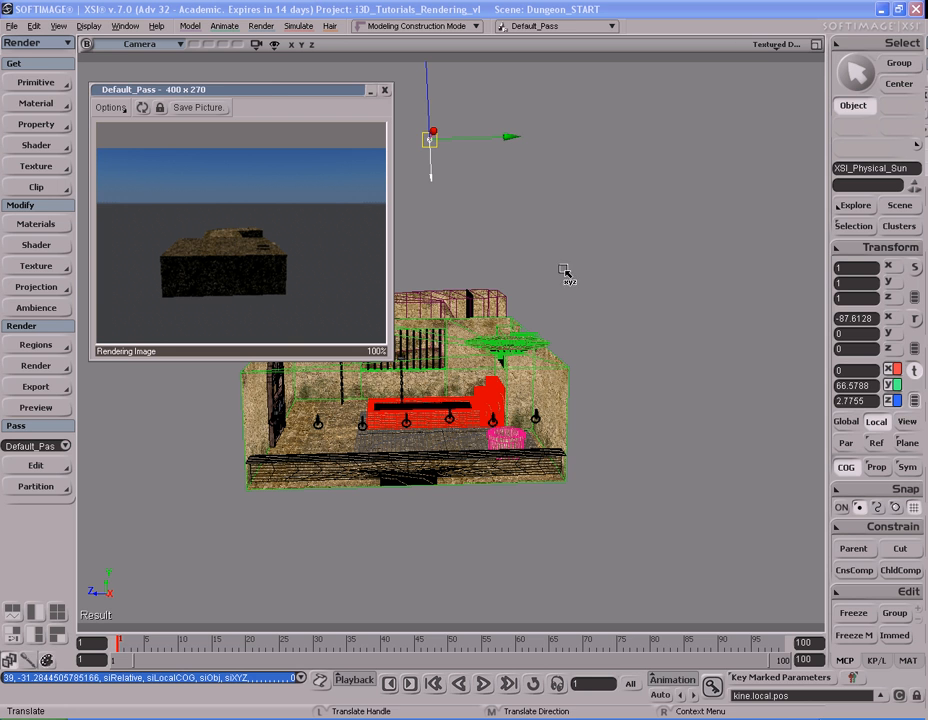
left_click_drag(470, 94, 670, 238)
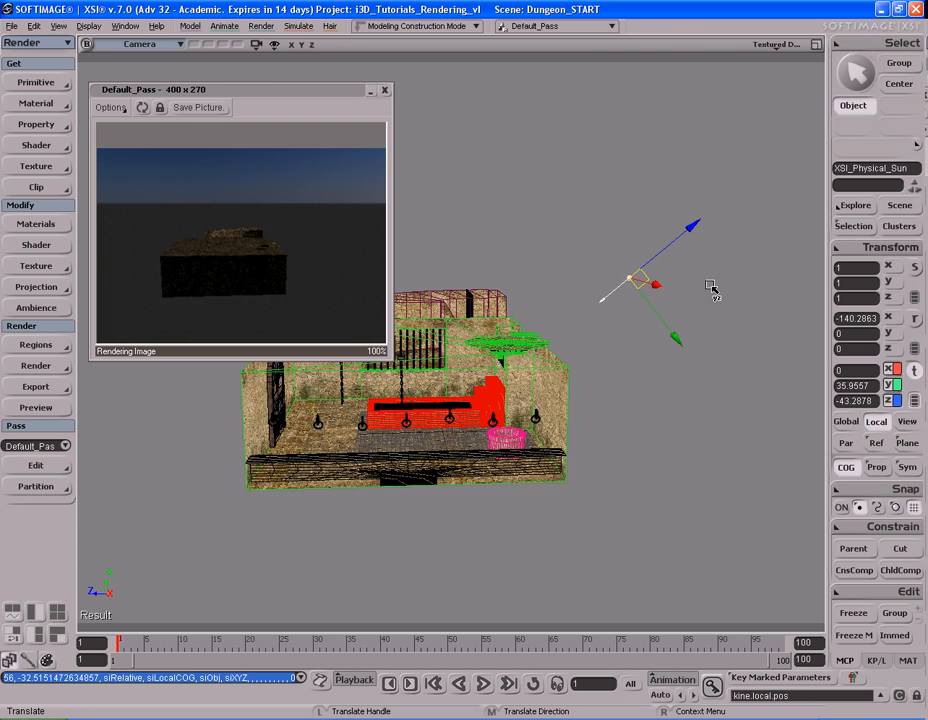
left_click_drag(710, 288, 755, 427)
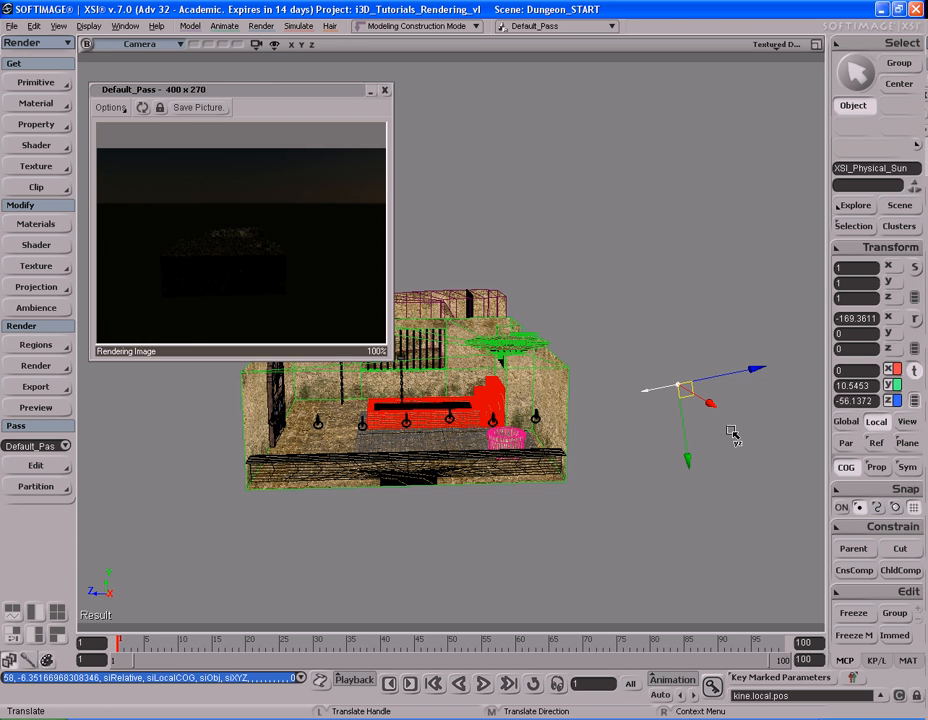
left_click_drag(733, 433, 671, 263)
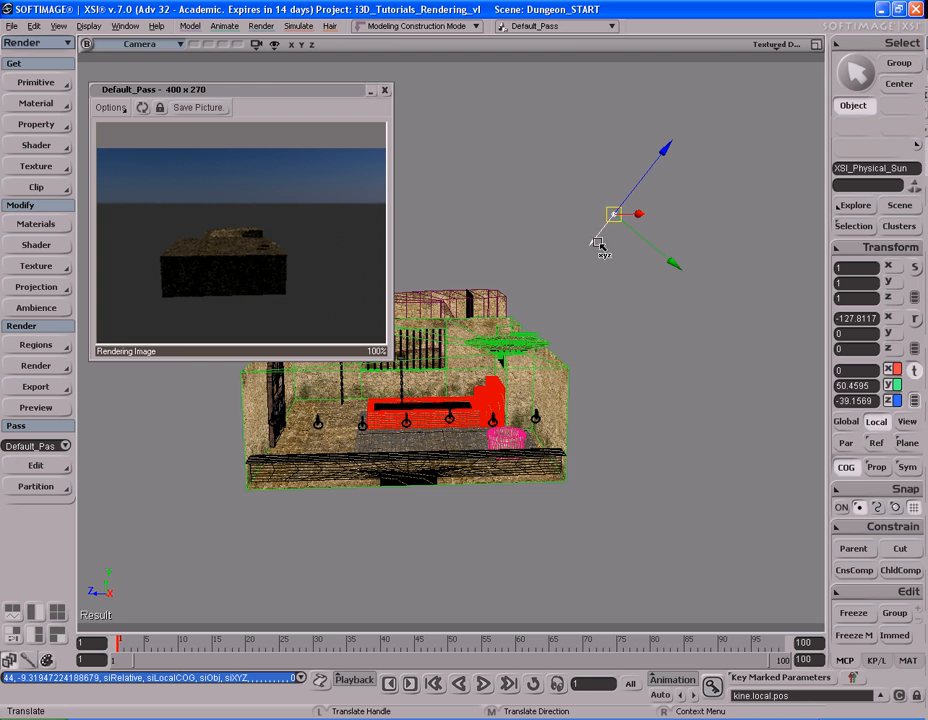
left_click_drag(692, 210, 530, 145)
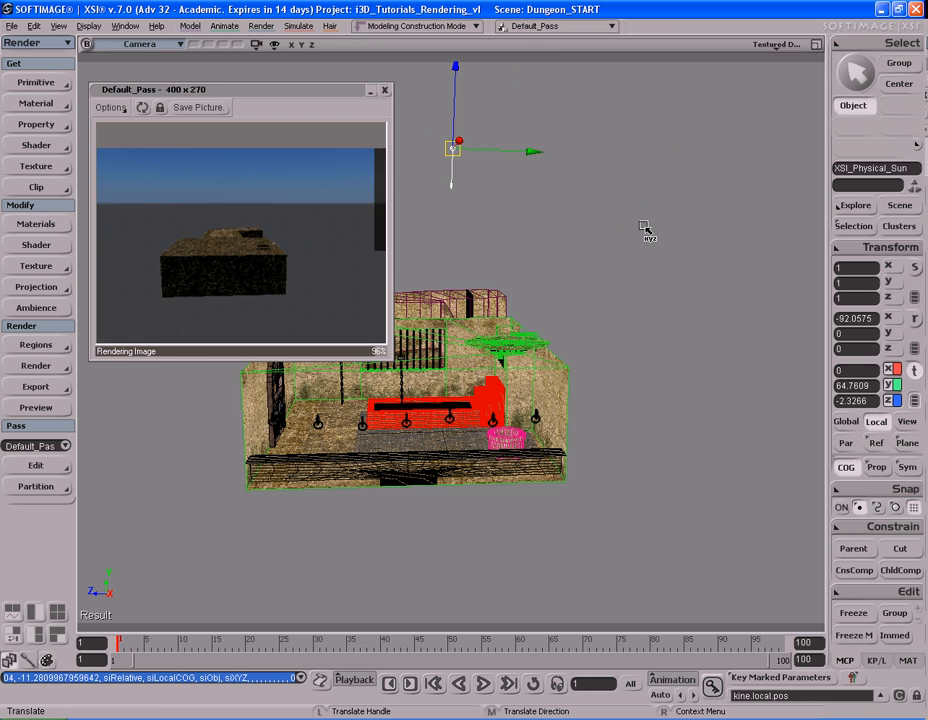
Lower the sun light beside the dungeon to about Y 17.8, Z -49.6, check the open preview and close it.
left_click_drag(495, 110, 698, 316)
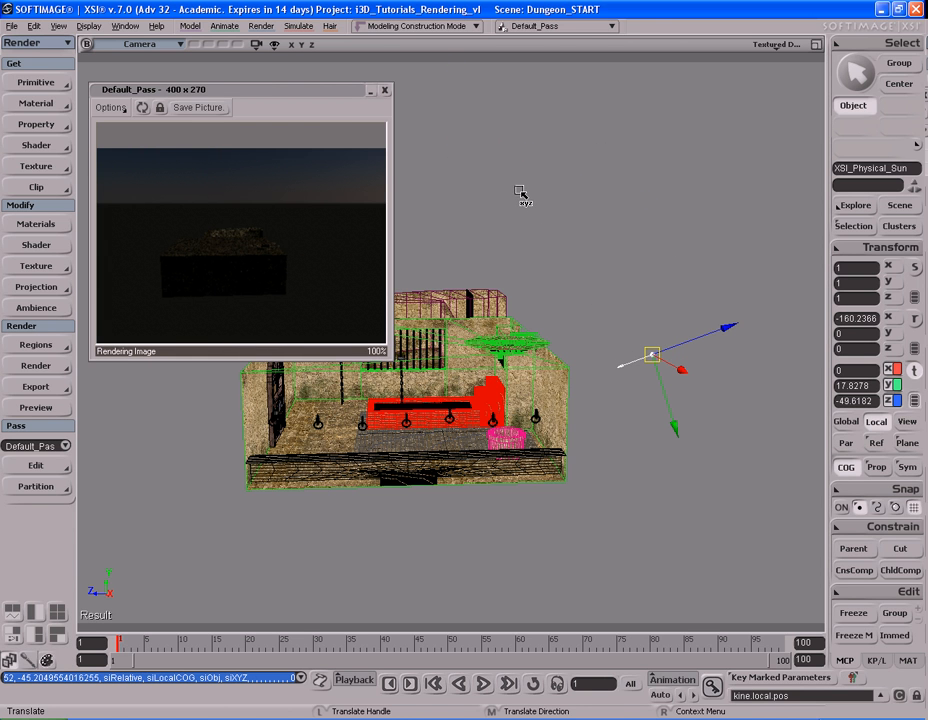
left_click(385, 90)
Move the sun light slightly farther out and higher, to about Y 23.1, Z -56.7.
key("s")
right_click_drag(524, 273, 603, 307)
left_click_drag(603, 308, 553, 296)
right_click_drag(636, 302, 595, 303)
left_click_drag(623, 317, 611, 307)
right_click_drag(582, 302, 610, 304)
middle_click_drag(610, 304, 621, 302)
key("s")
right_click_drag(620, 302, 640, 304)
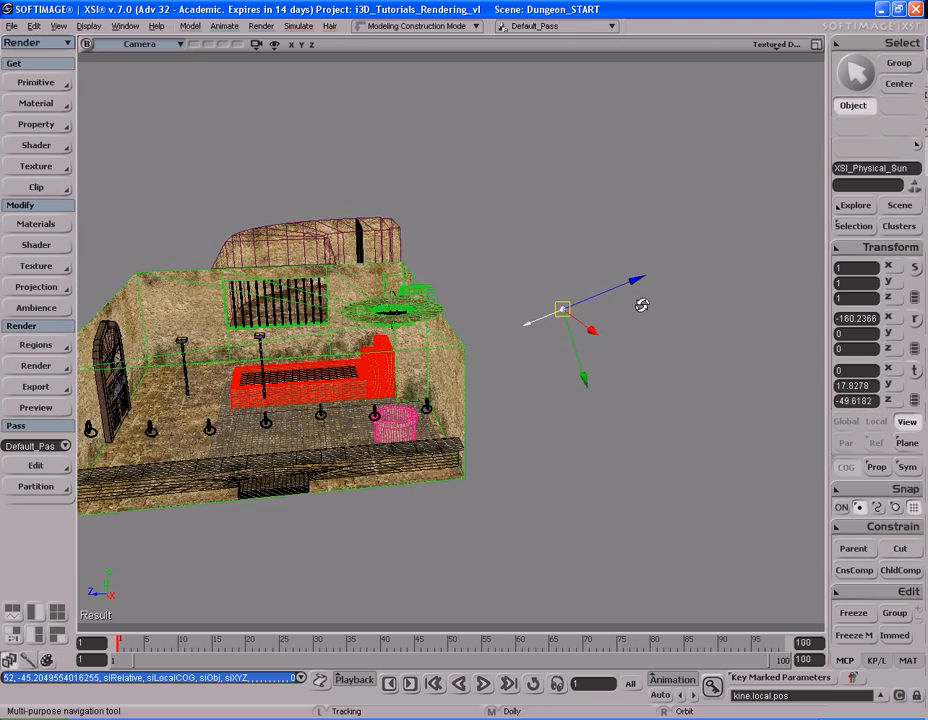
left_click_drag(650, 343, 671, 315)
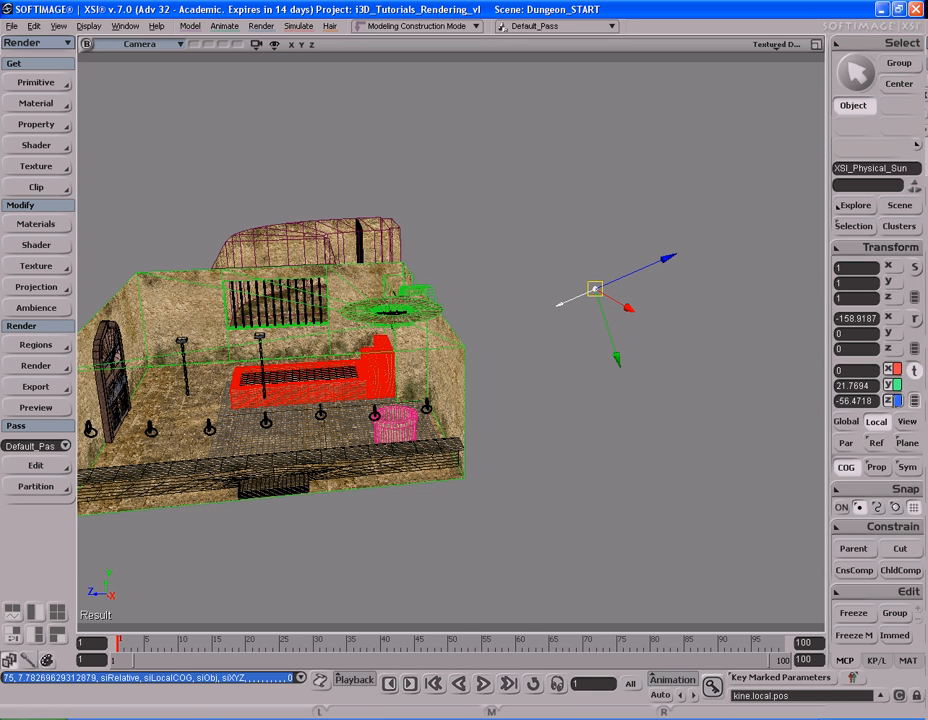
left_click(658, 313)
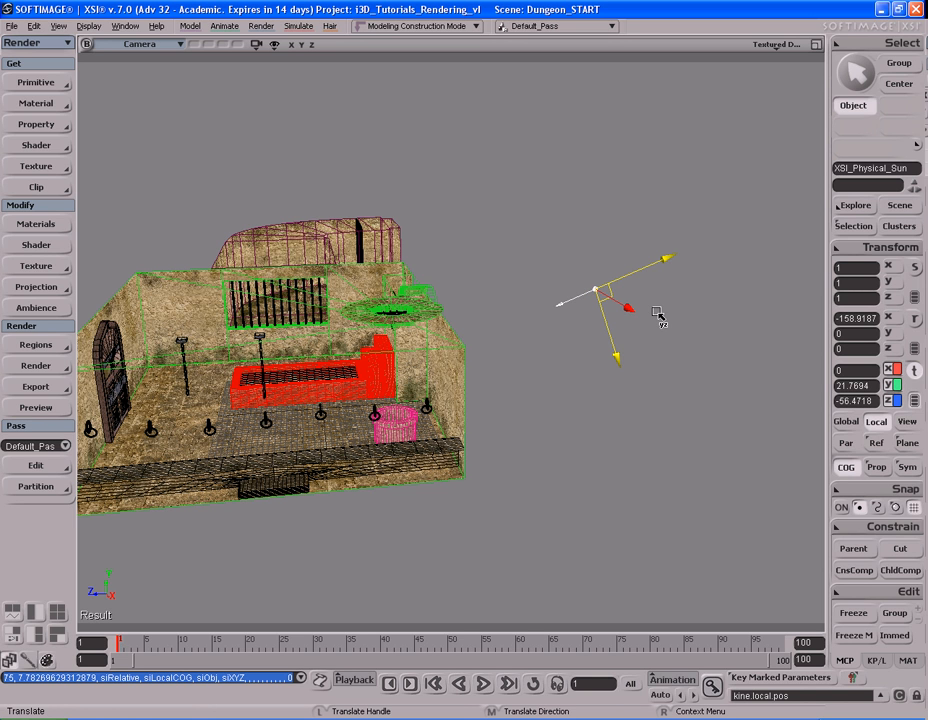
left_click_drag(658, 313, 666, 318)
left_click_drag(664, 313, 661, 312)
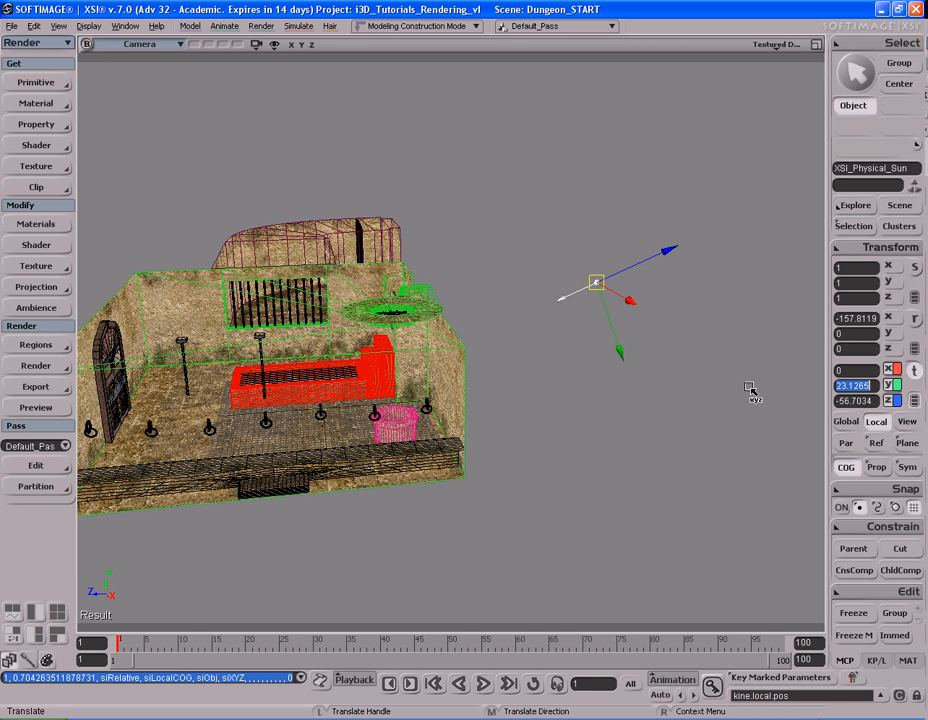
Set the sun light's position to exactly Y 23 and Z -56.
type("23")
key("Tab")
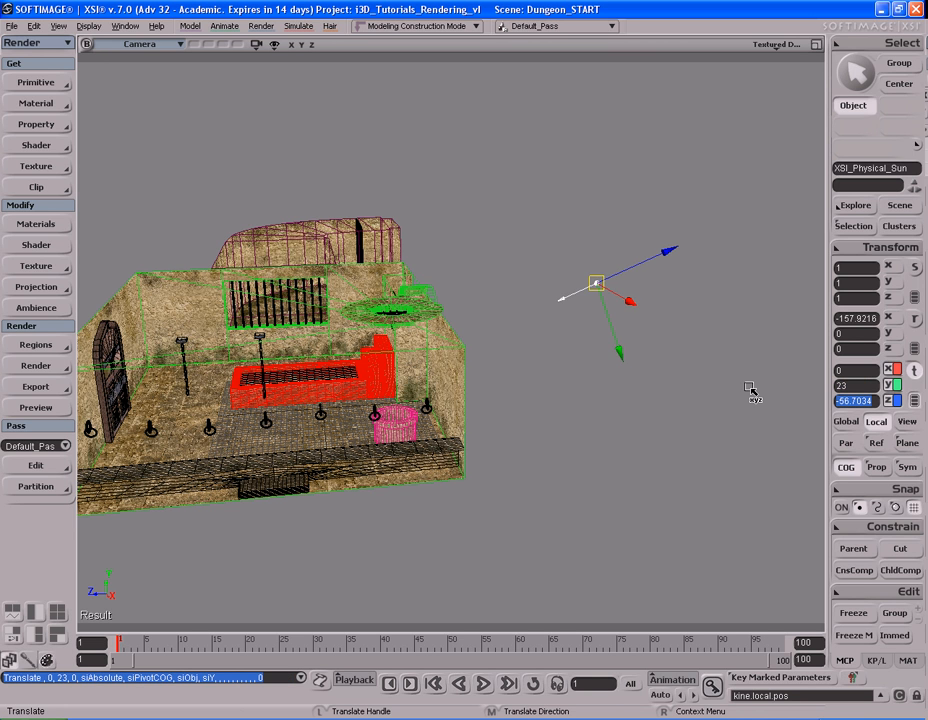
type("-")
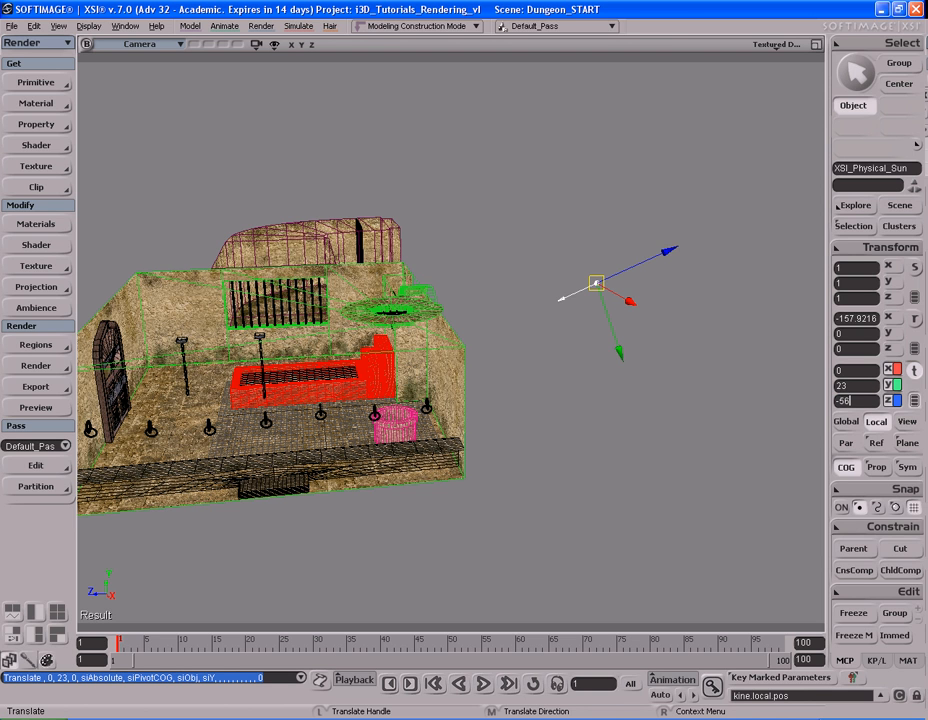
type("56")
key("Return")
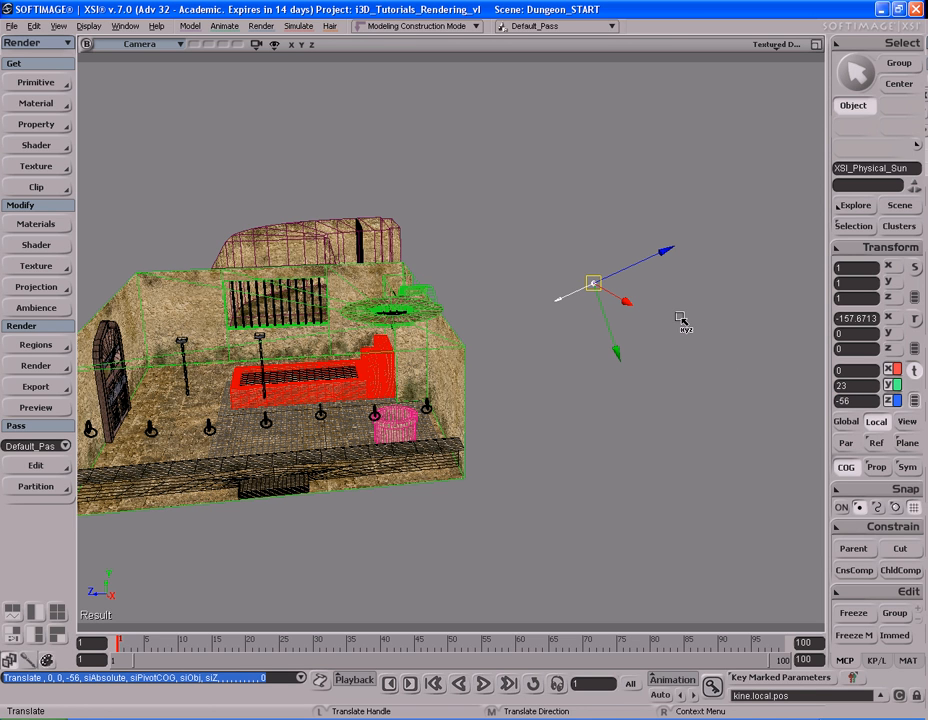
Preview the pass from inside the dungeon, looking across the water tank toward the arched window.
key("space")
key("s")
left_click_drag(400, 375, 539, 365)
mouse_move(539, 365)
right_mouse_down()
mouse_move(520, 365)
mouse_move(545, 355)
mouse_move(532, 364)
right_mouse_up()
scroll(547, 358, "up", 5)
scroll(549, 360, "up", 3)
key("s")
scroll(532, 364, "down", 1)
key("s")
left_click_drag(494, 362, 677, 271)
right_click_drag(677, 271, 661, 277)
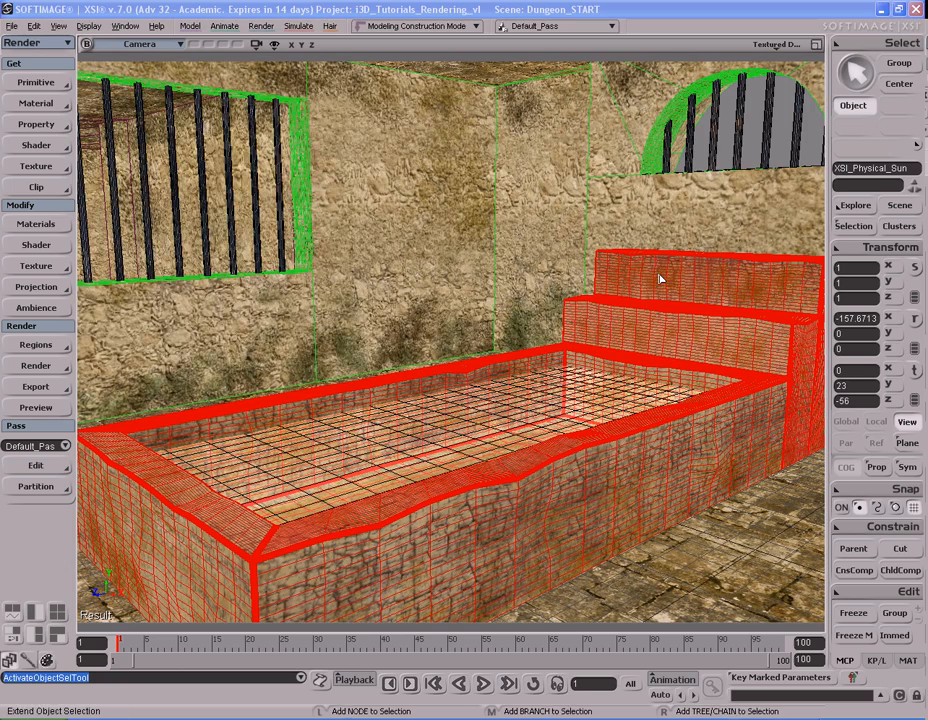
key("shift+q")
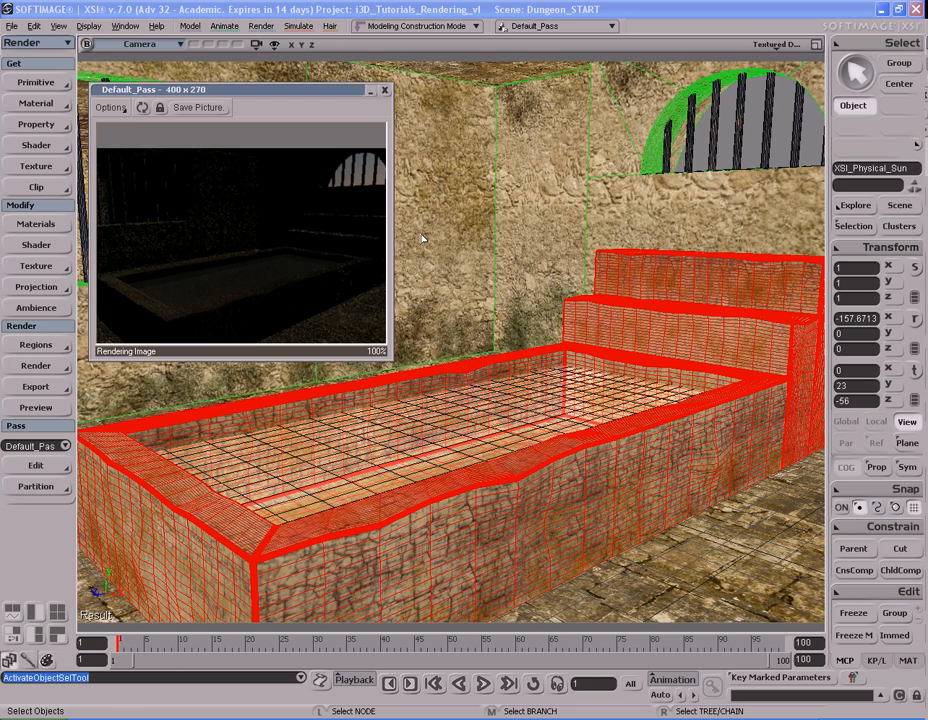
left_click(385, 90)
Enable shadows on the XSI_Physical_Sun light and set their umbra to 0.
key("s")
right_click_drag(624, 272, 515, 185)
scroll(514, 330, "down", 10)
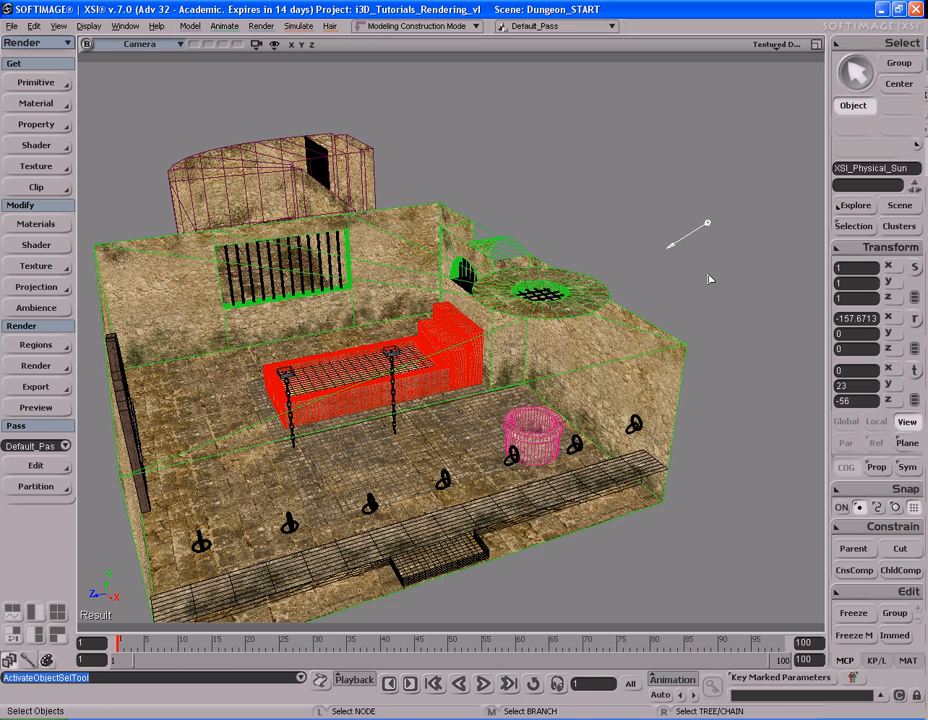
key("Return")
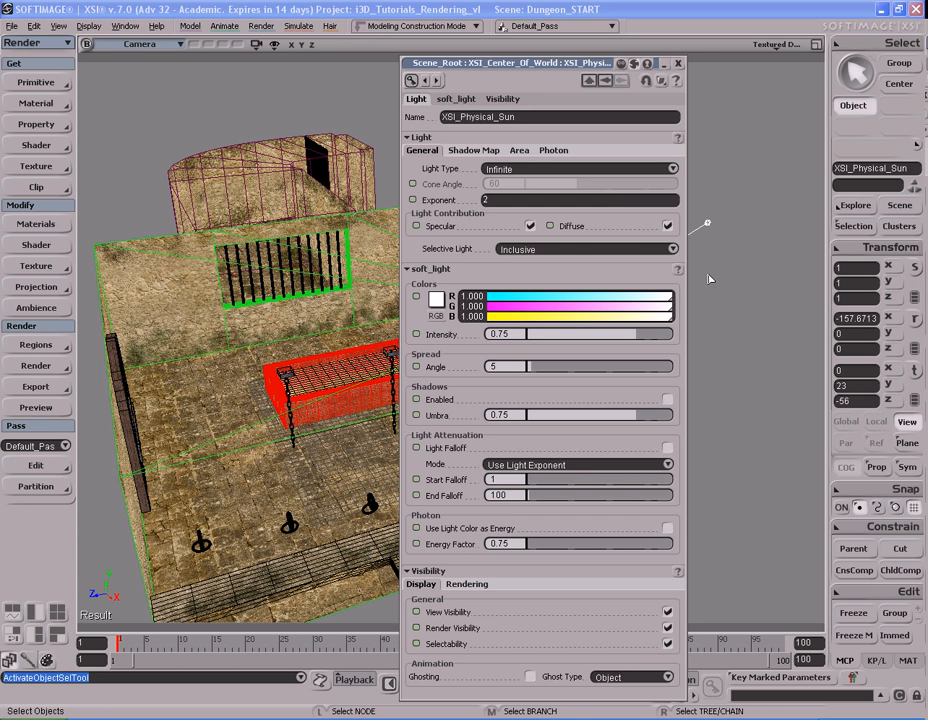
left_click(667, 400)
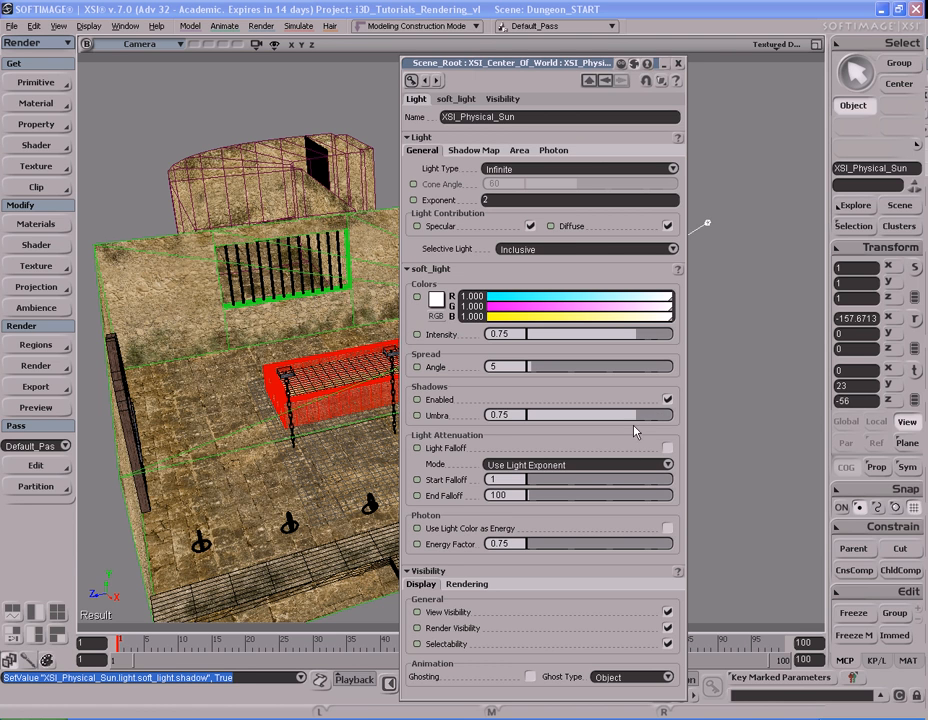
left_click_drag(611, 418, 503, 423)
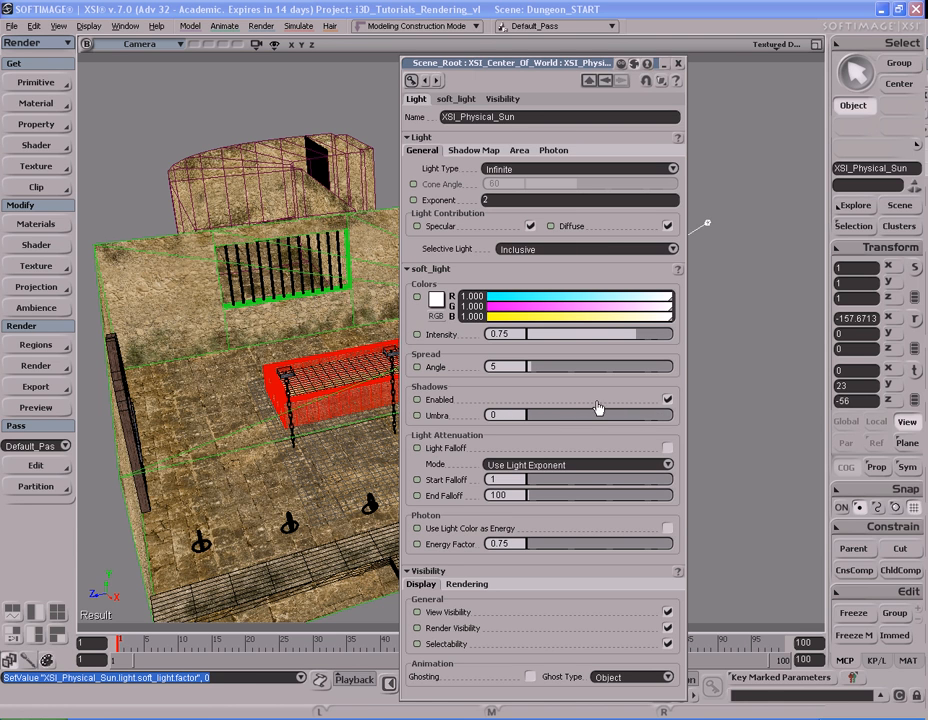
left_click(679, 65)
Preview the pass close to the water tank, facing the wall beside the wooden door, to check the sun's shadows.
key("s")
right_click_drag(568, 348, 598, 357)
key("s")
middle_click_drag(598, 357, 657, 412)
left_click_drag(657, 412, 622, 385)
key("shift+r")
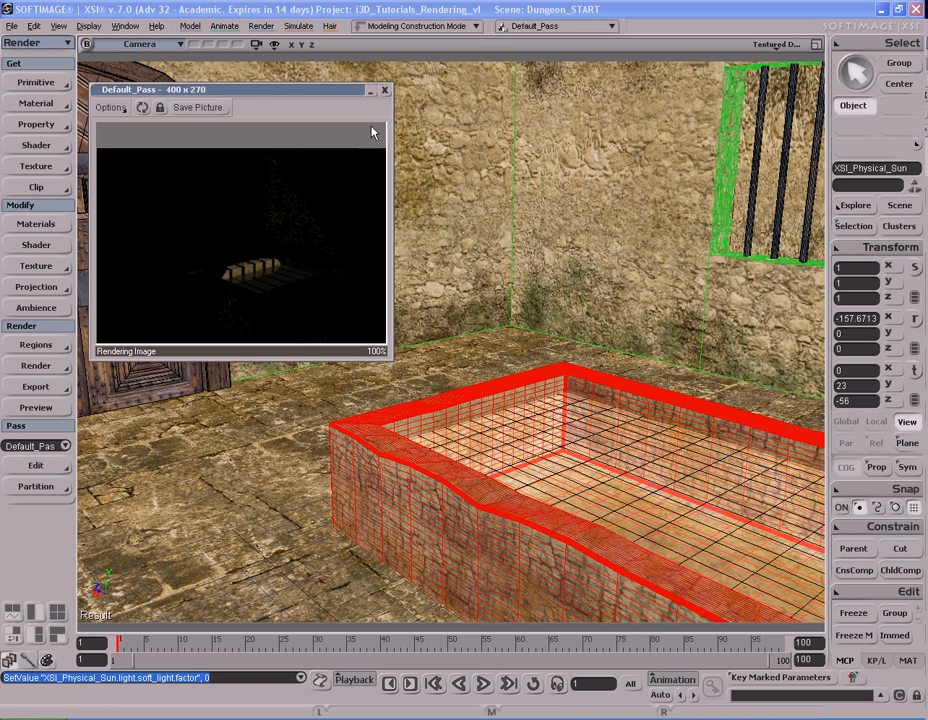
left_click(385, 90)
Examine the whole dungeon and the sun light's direction from several outside angles.
key("s")
right_click_drag(420, 285, 485, 294)
scroll(555, 311, "down", 5)
key("s")
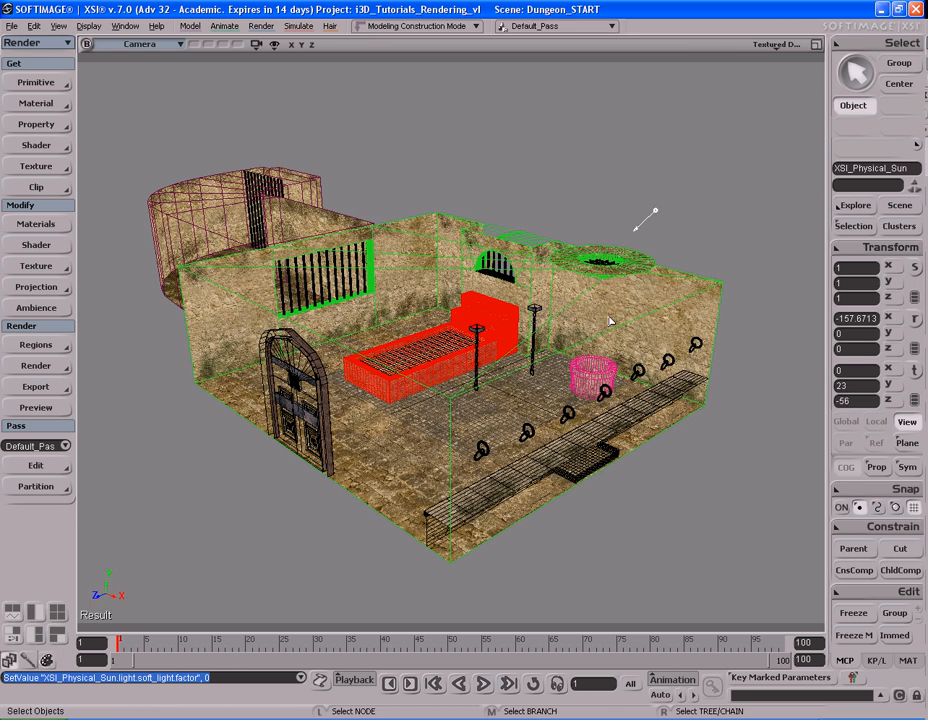
key("s")
right_click_drag(623, 308, 605, 310)
left_click_drag(605, 310, 592, 307)
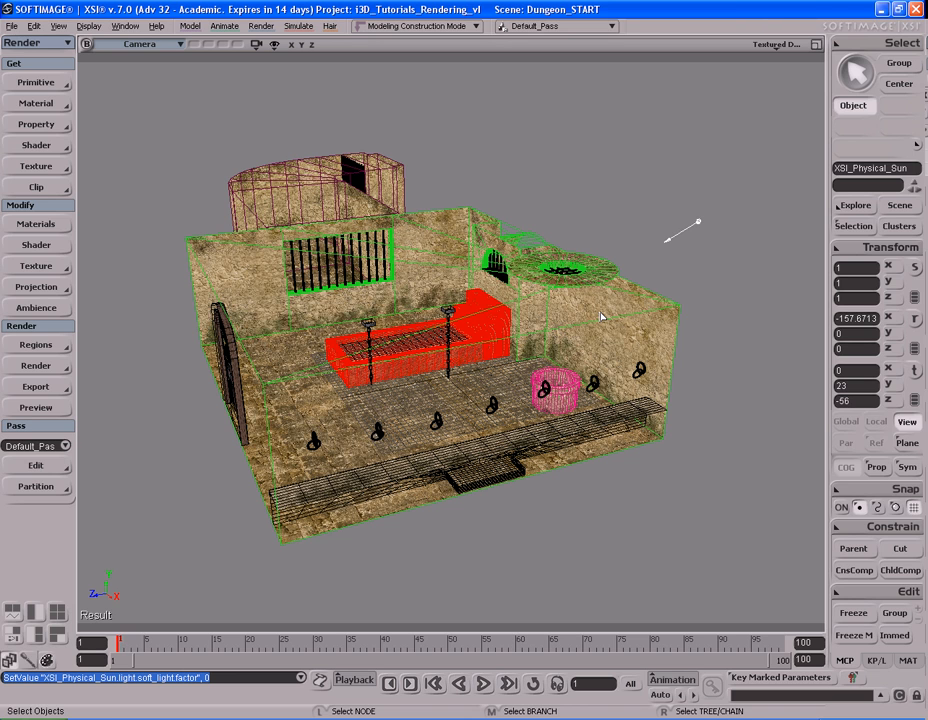
key("s")
mouse_move(601, 322)
right_mouse_down()
mouse_move(565, 321)
mouse_move(578, 311)
mouse_move(588, 319)
right_mouse_up()
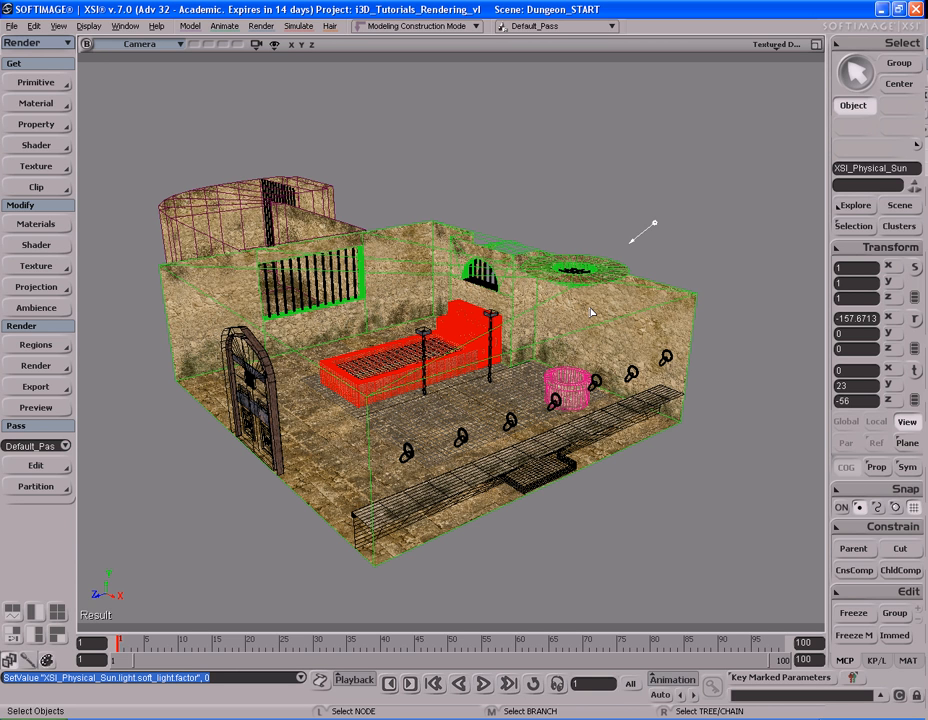
Enable Final Gathering in the mental ray renderer options and preview the pass from outside the dungeon.
left_click(36, 366)
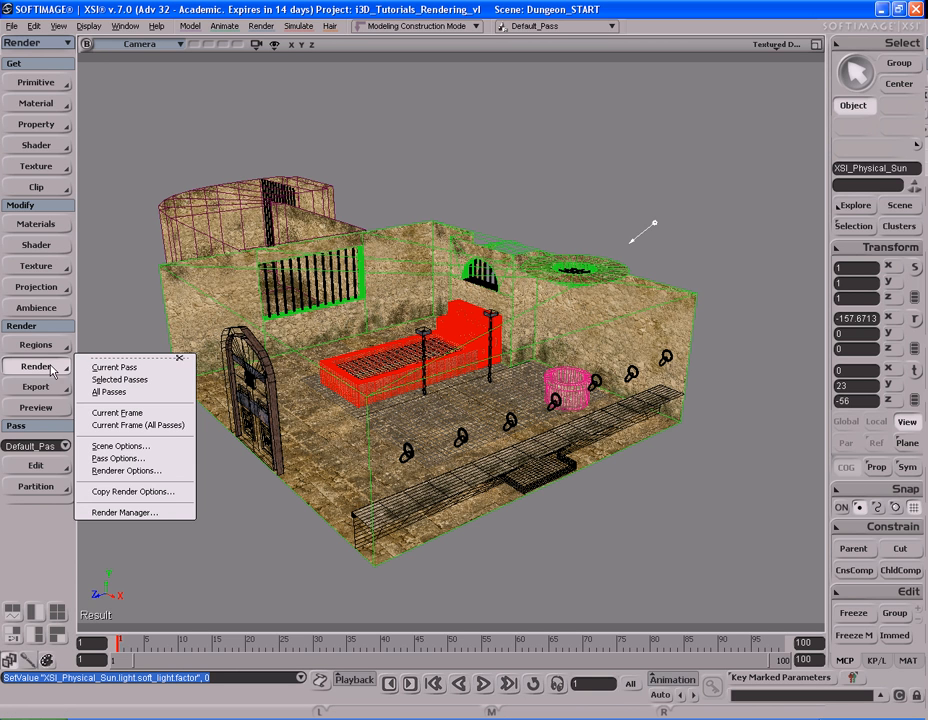
left_click(125, 470)
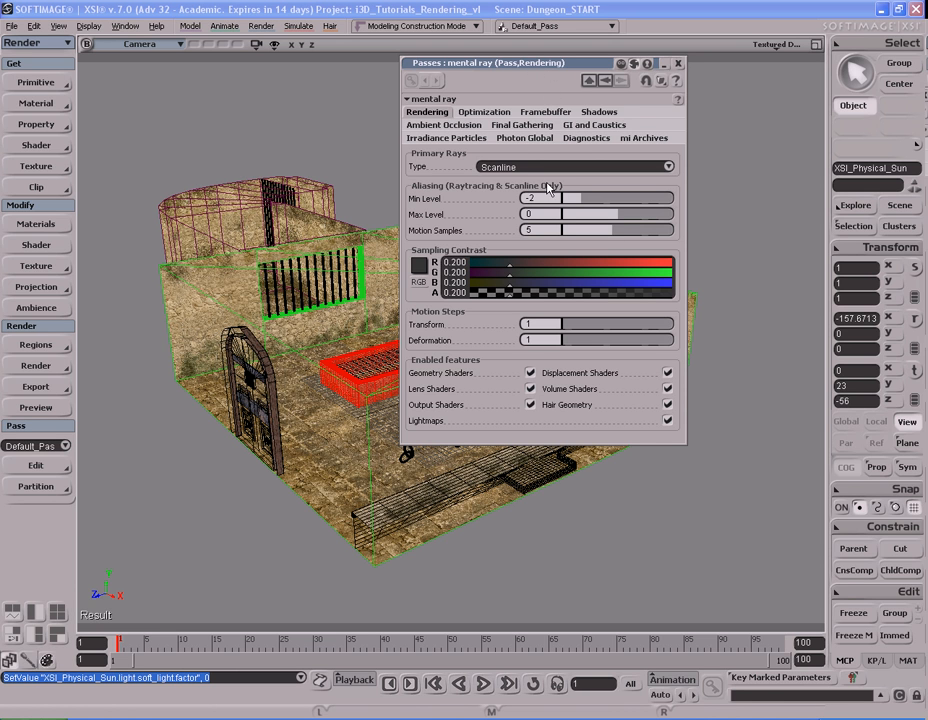
left_click(522, 125)
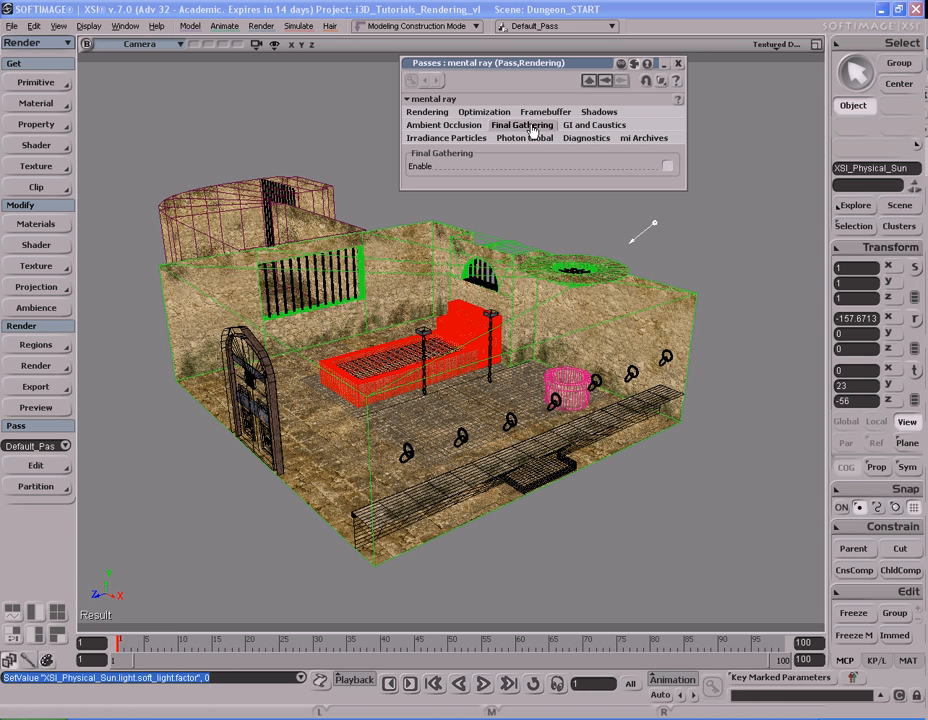
left_click(669, 167)
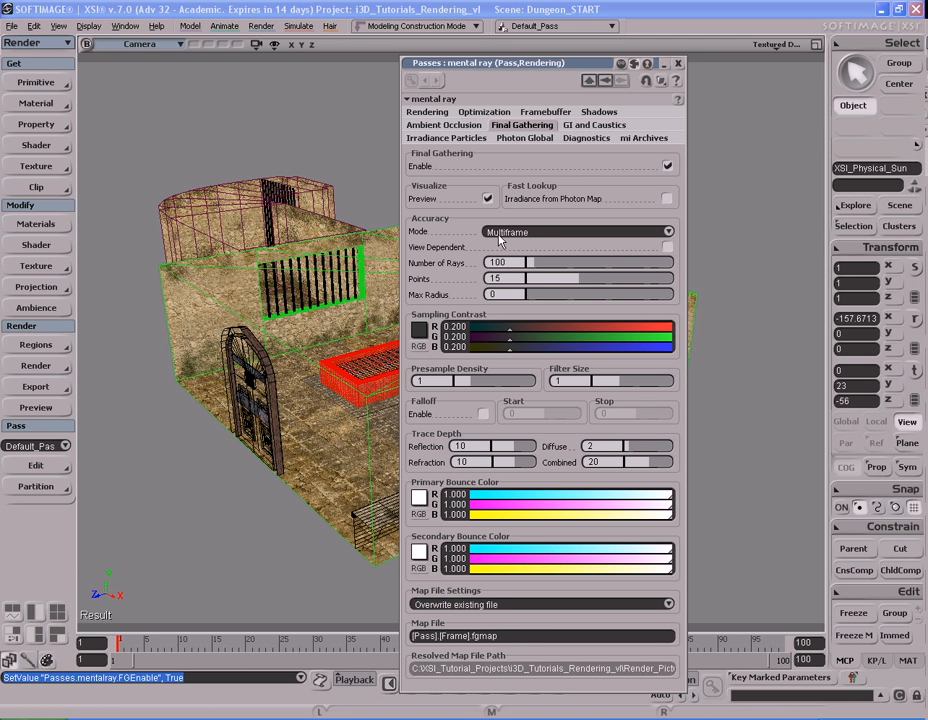
left_click(512, 263)
double_click(581, 64)
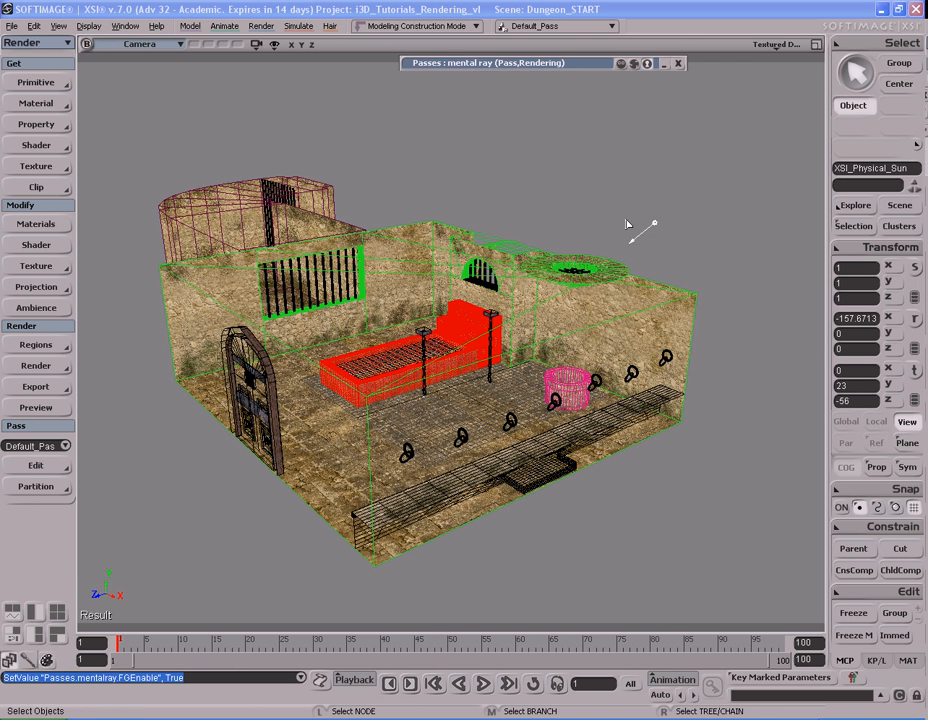
key("shift+r")
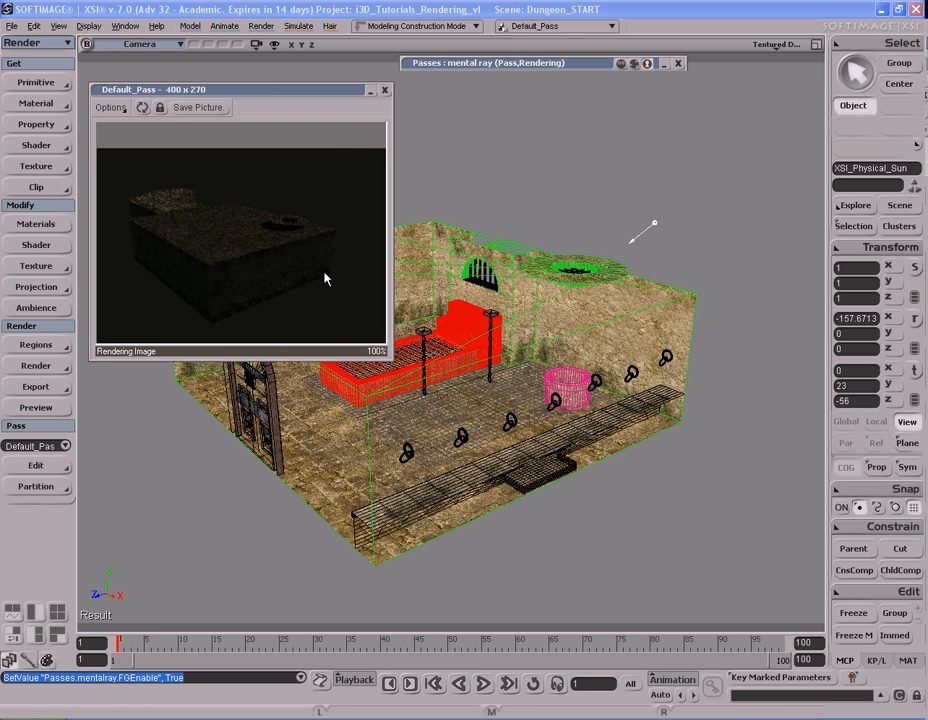
left_click(385, 91)
Move the sun light high overhead to about Y 66.9, Z 0.5, and preview the pass.
key("s")
right_click_drag(520, 273, 532, 296)
key("s")
left_click_drag(443, 266, 466, 298)
scroll(466, 298, "down", 3)
key("v")
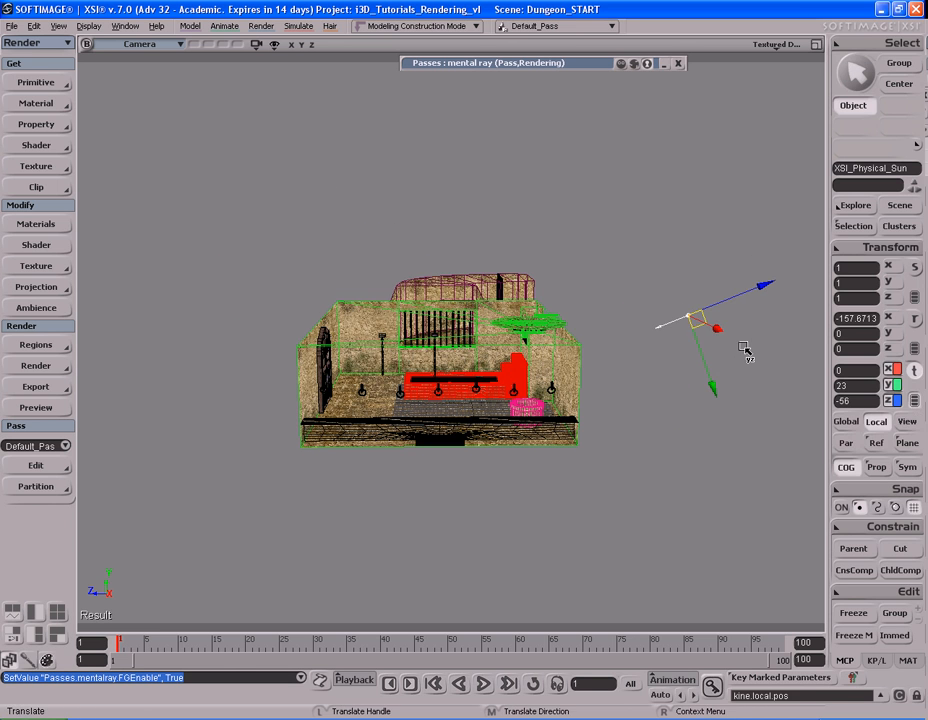
left_click_drag(752, 352, 534, 180)
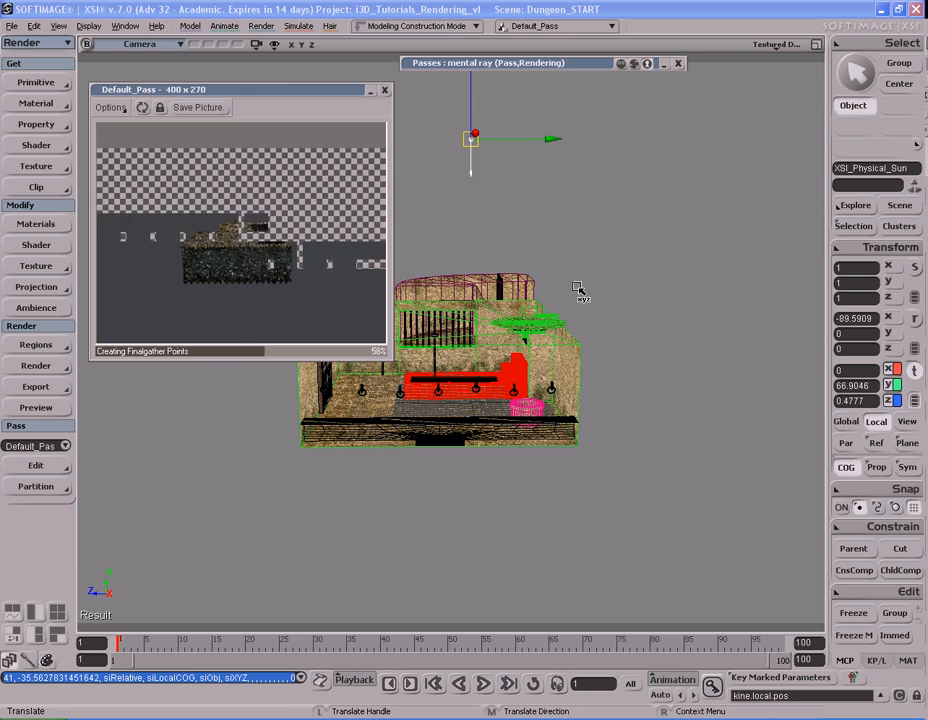
left_click(384, 90)
Preview the pass from a raised corner angle of the dungeon with the sun overhead.
key("s")
right_click_drag(439, 236, 514, 306)
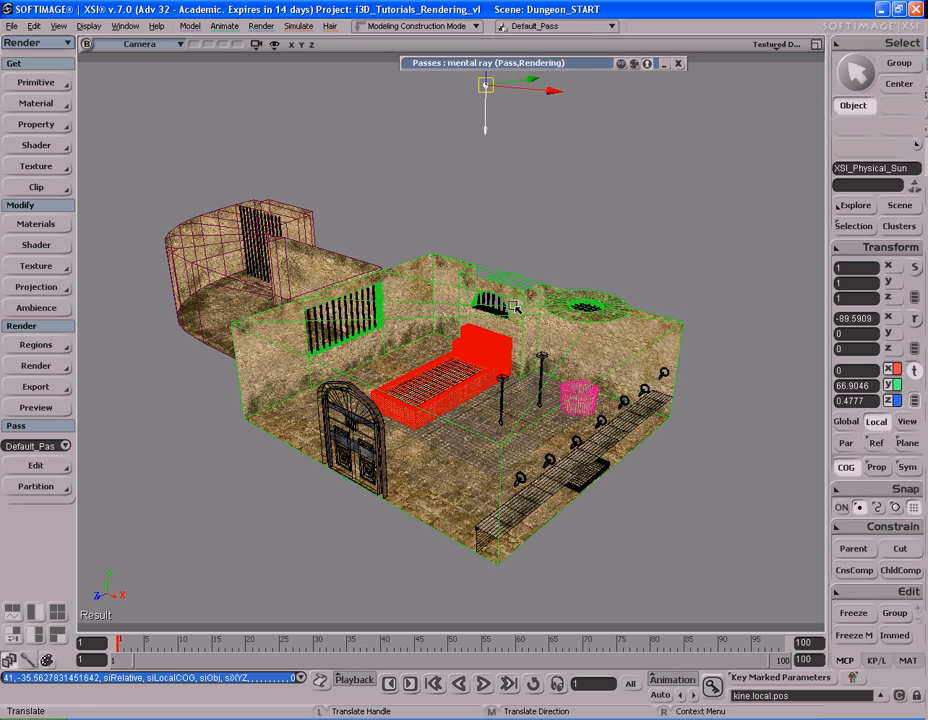
key("shift+r")
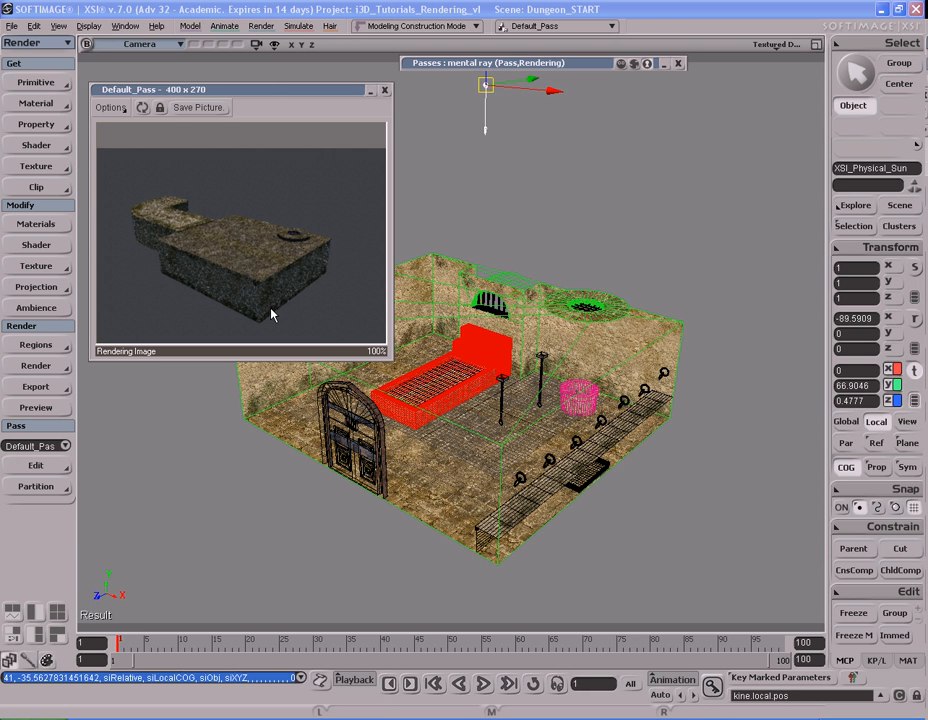
left_click(384, 90)
Undo the sun light's move overhead.
key("ctrl+z")
key("s")
right_click_drag(601, 234, 565, 213)
key("v")
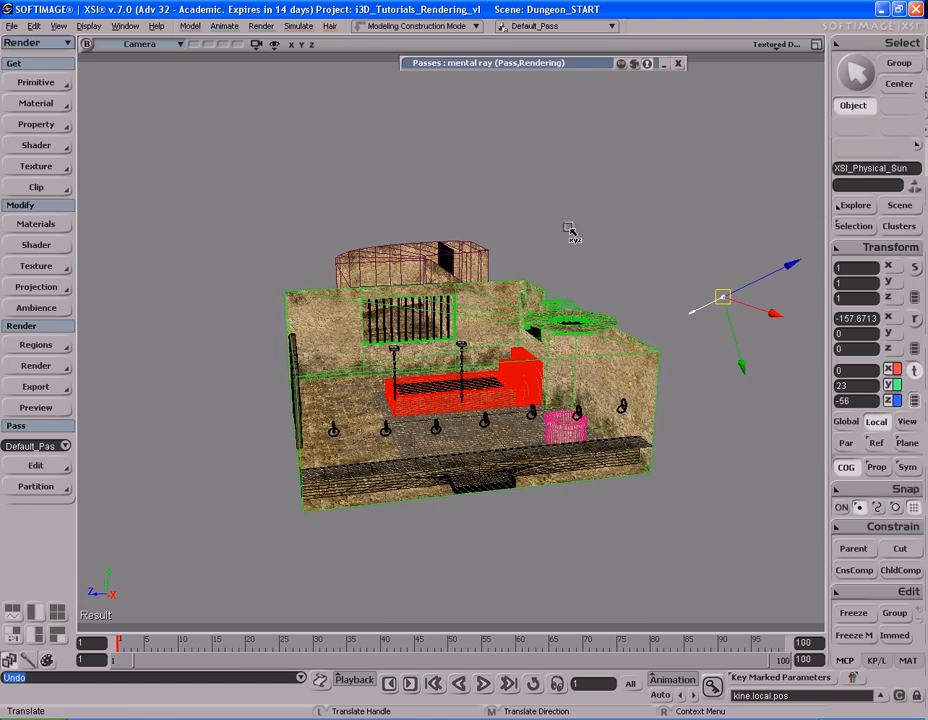
Preview the pass from outside with the sun low beside the dungeon and Final Gathering on.
key("space")
key("s")
right_click_drag(604, 253, 567, 280)
key("shift+r")
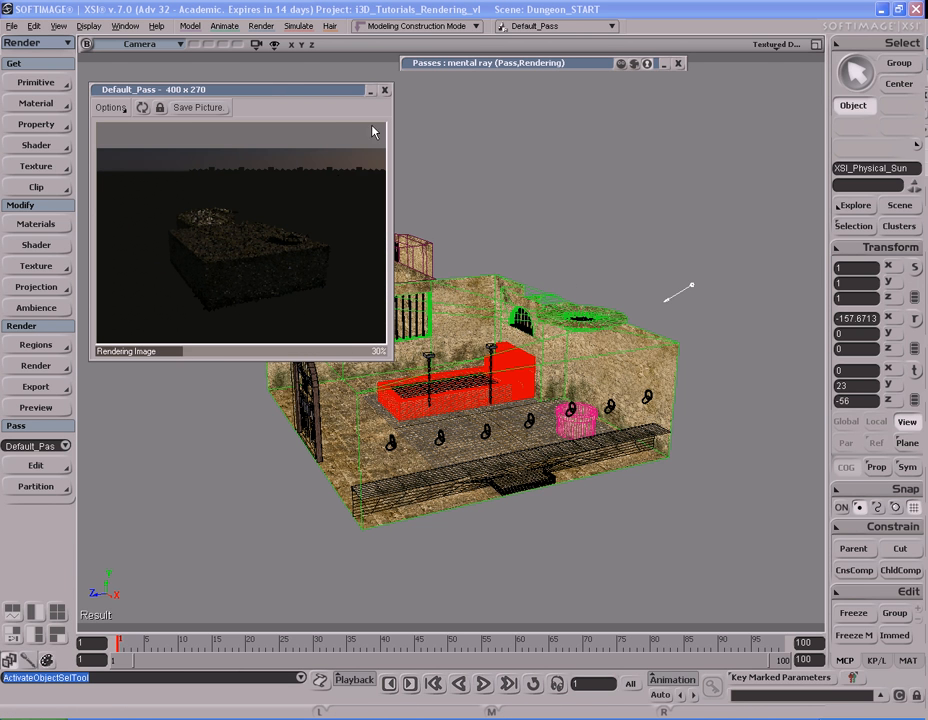
left_click(386, 91)
Select the water tank and frame it in the Camera view.
key("s")
left_click_drag(503, 371, 513, 341)
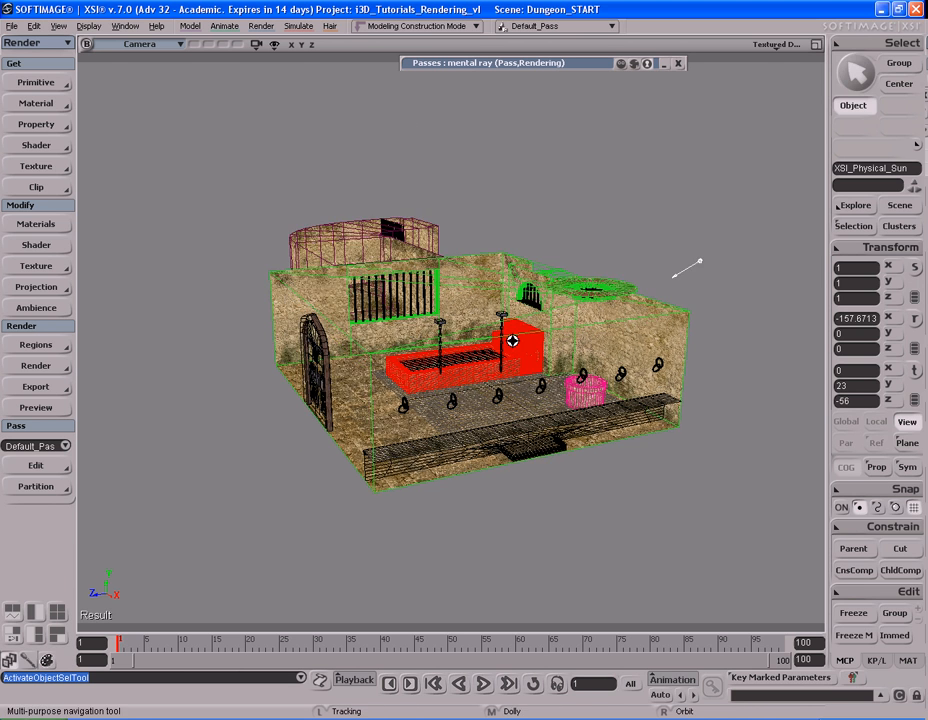
left_click(480, 376)
key("f")
key("s")
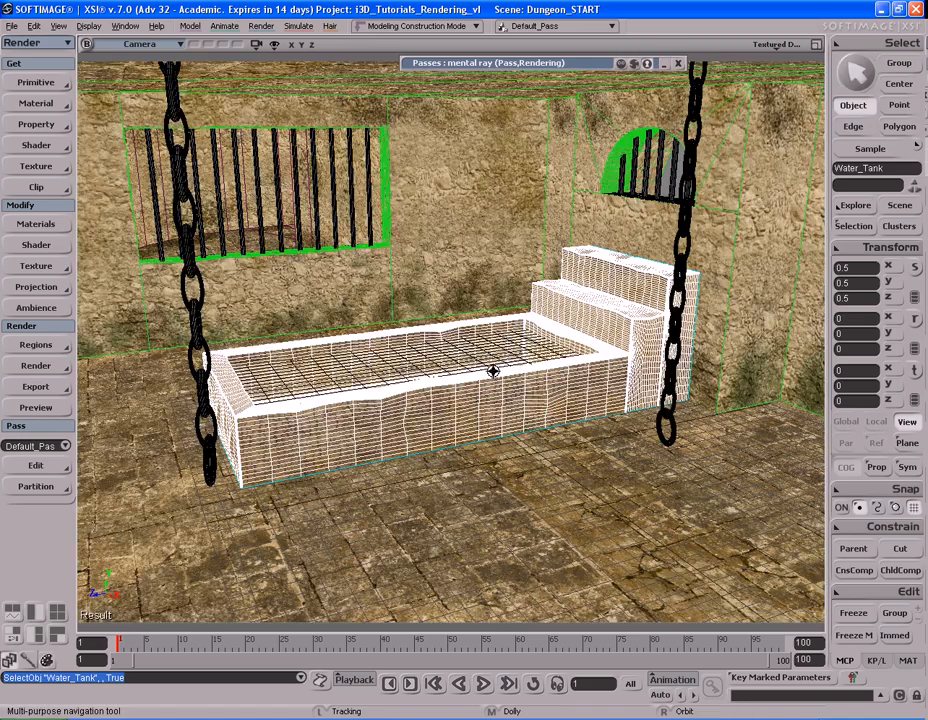
Preview the pass close to the water tank's end with Final Gathering on.
right_click_drag(524, 373, 483, 366)
middle_click_drag(483, 366, 466, 360)
right_click_drag(466, 360, 519, 370)
left_click_drag(439, 352, 514, 371)
key("shift+r")
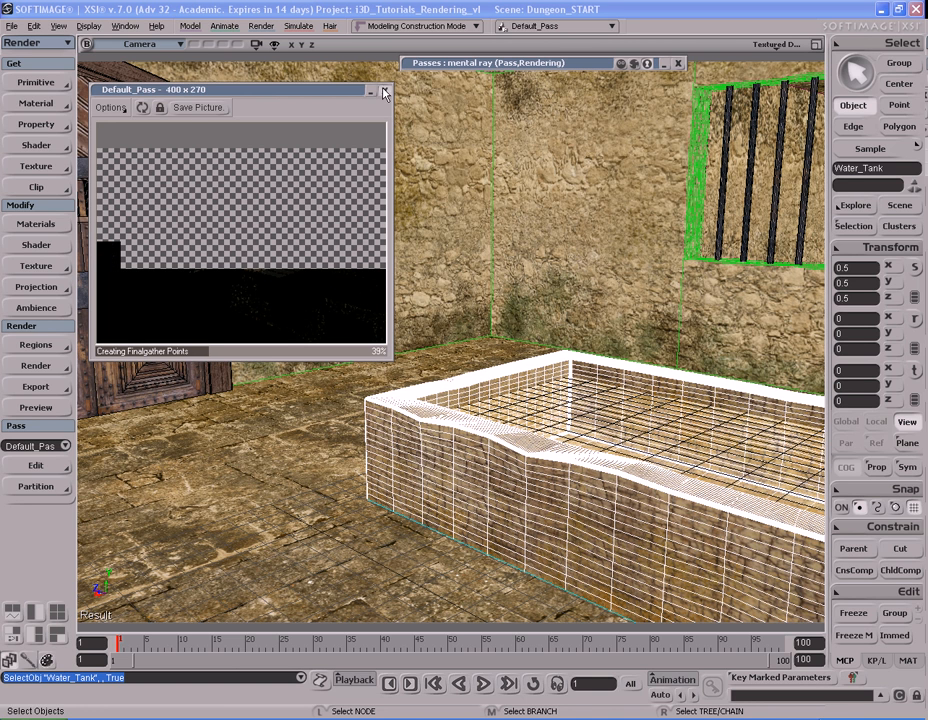
key("Escape")
Clear the object selection and preview the pass from outside with the whole dungeon in view.
scroll(468, 269, "down", 8)
key("s")
right_click_drag(468, 269, 489, 270)
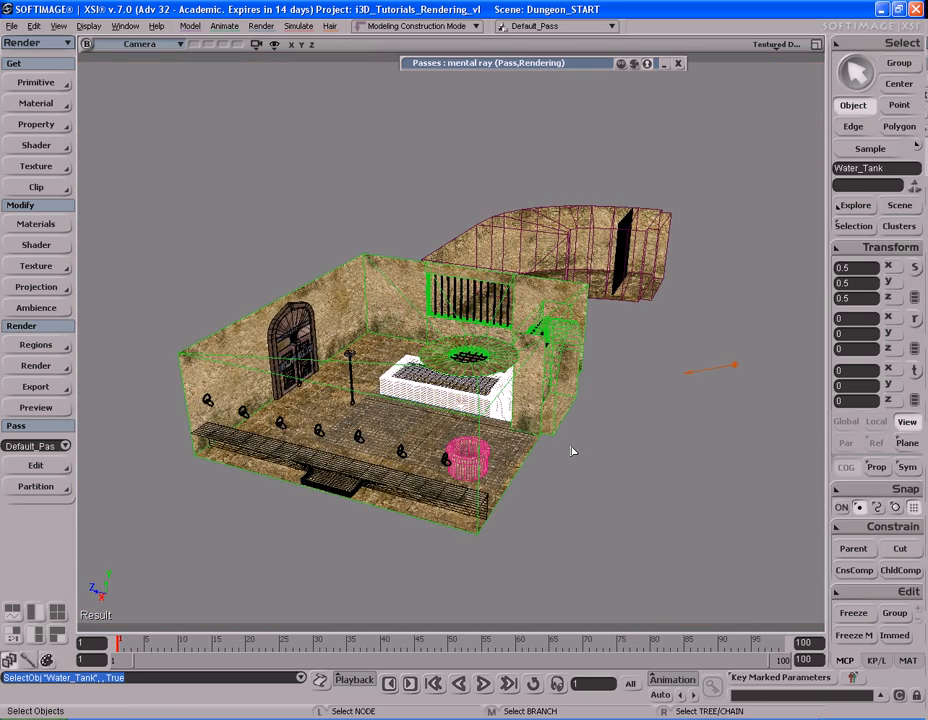
left_click(467, 464)
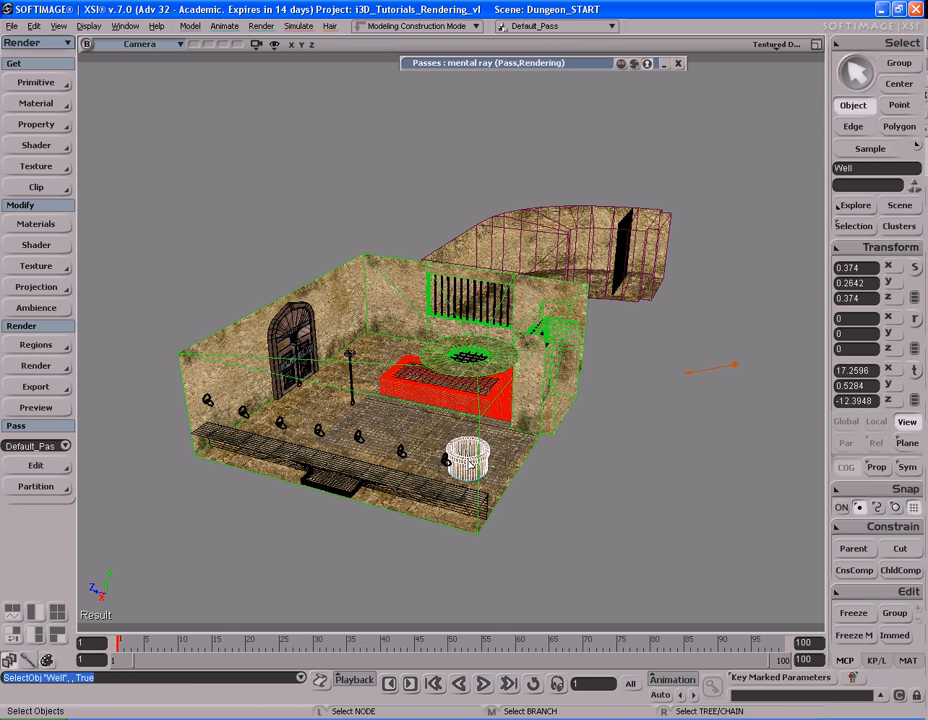
left_click(424, 394)
left_click(311, 352)
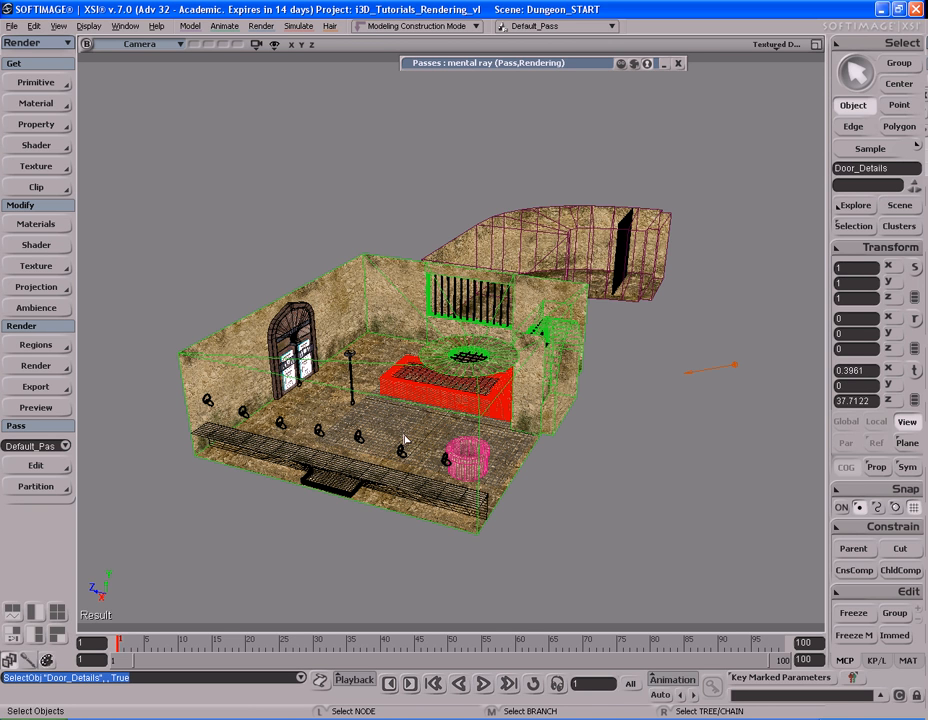
left_click(594, 484)
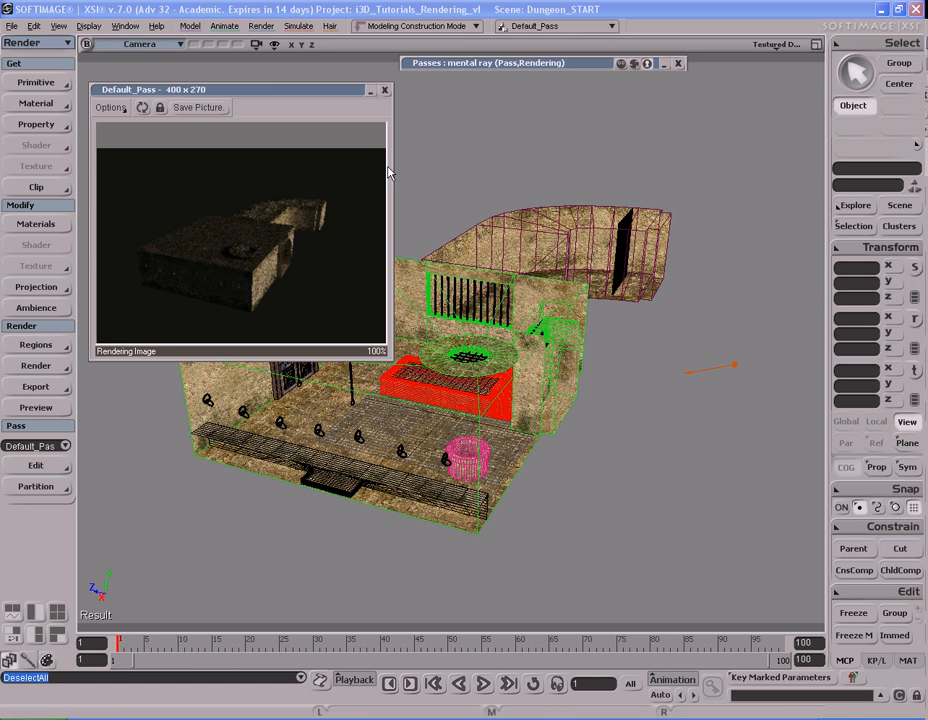
left_click(386, 91)
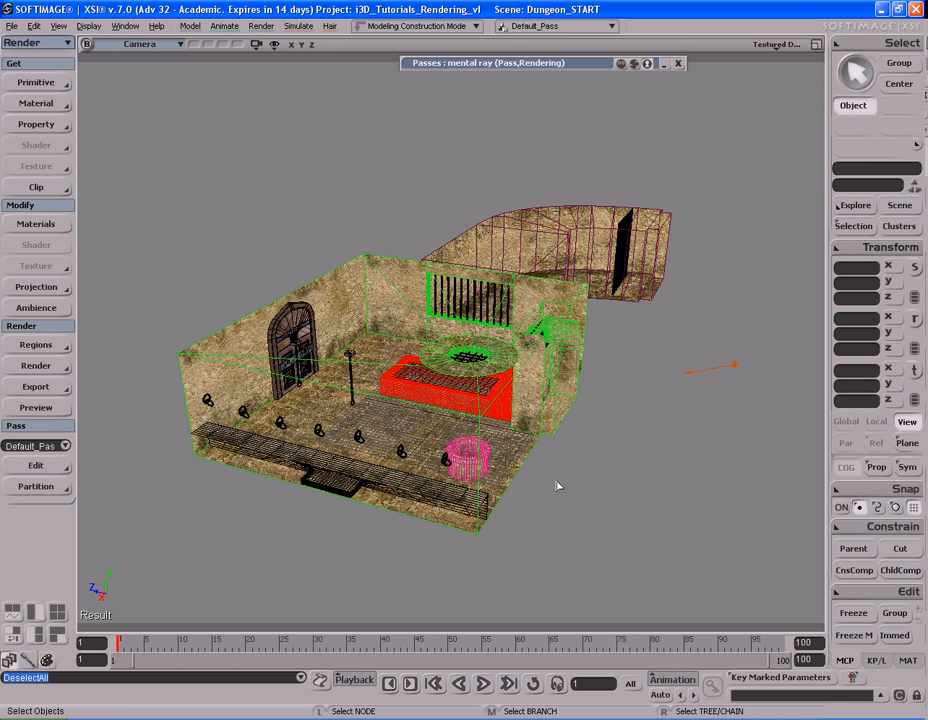
Examine the dungeon's walls, barred windows and water tank relative to the sun light from several outside angles.
right_click_drag(456, 472, 495, 447)
scroll(497, 447, "up", 10)
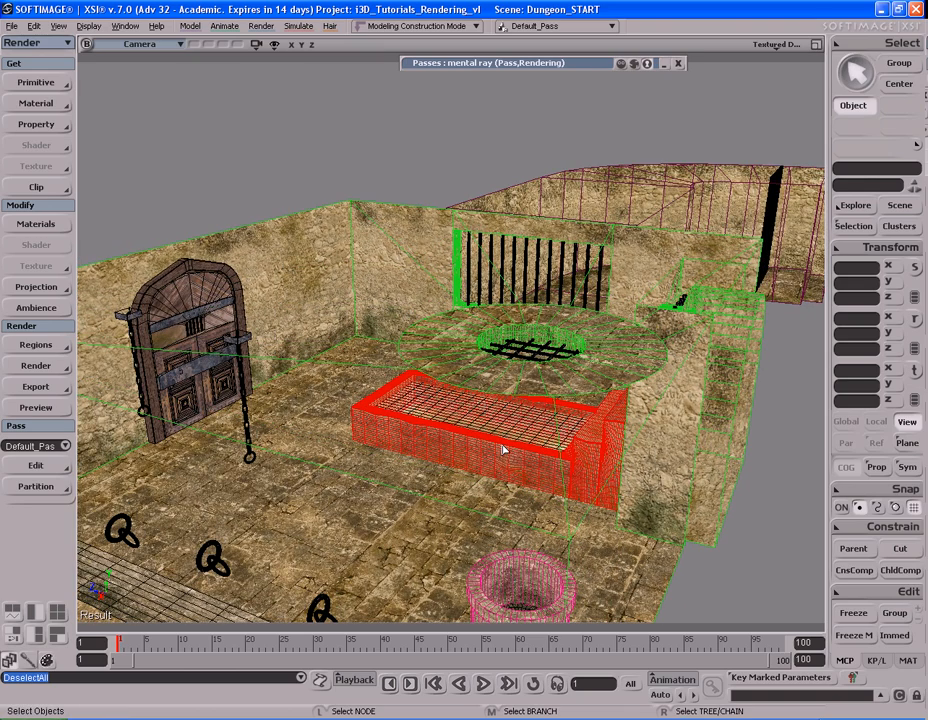
scroll(503, 449, "down", 6)
right_click_drag(503, 446, 509, 443)
key("space")
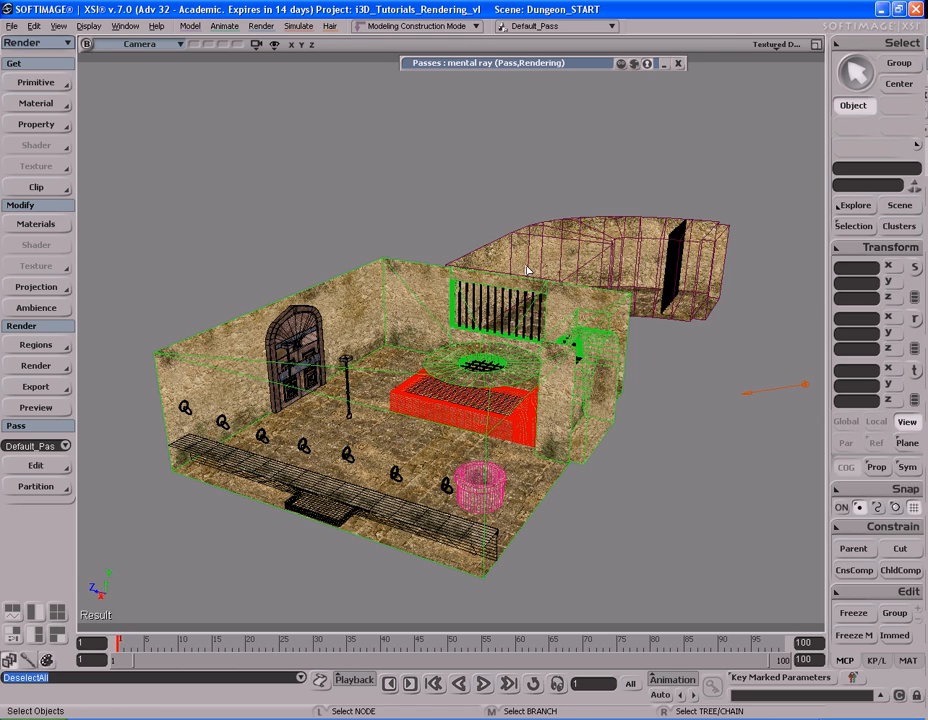
key("s")
right_click_drag(565, 352, 580, 336)
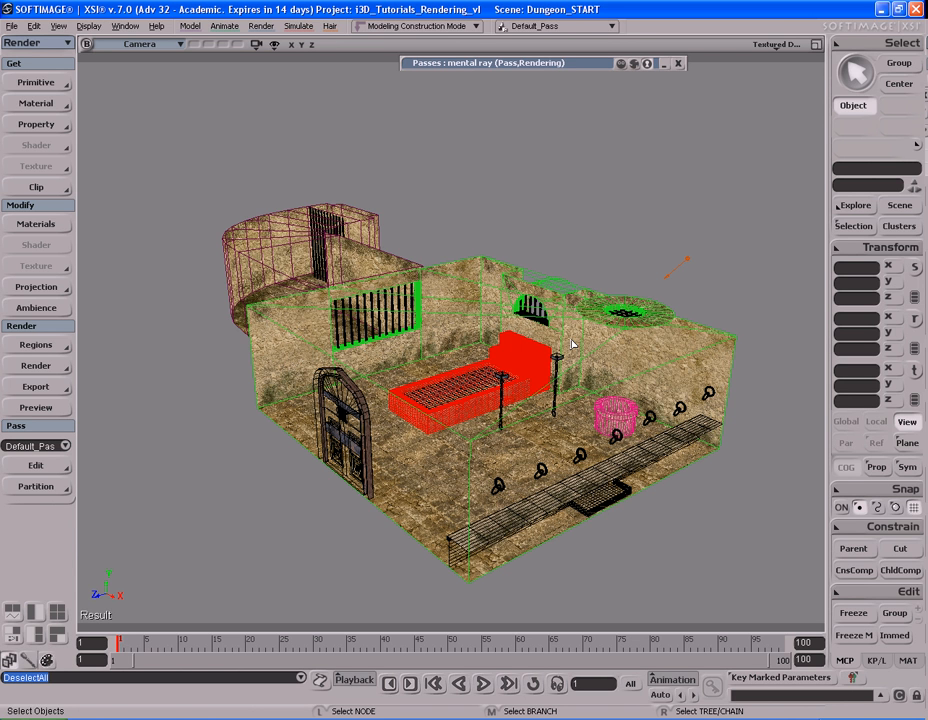
key("s")
right_click_drag(570, 339, 565, 339)
key("space")
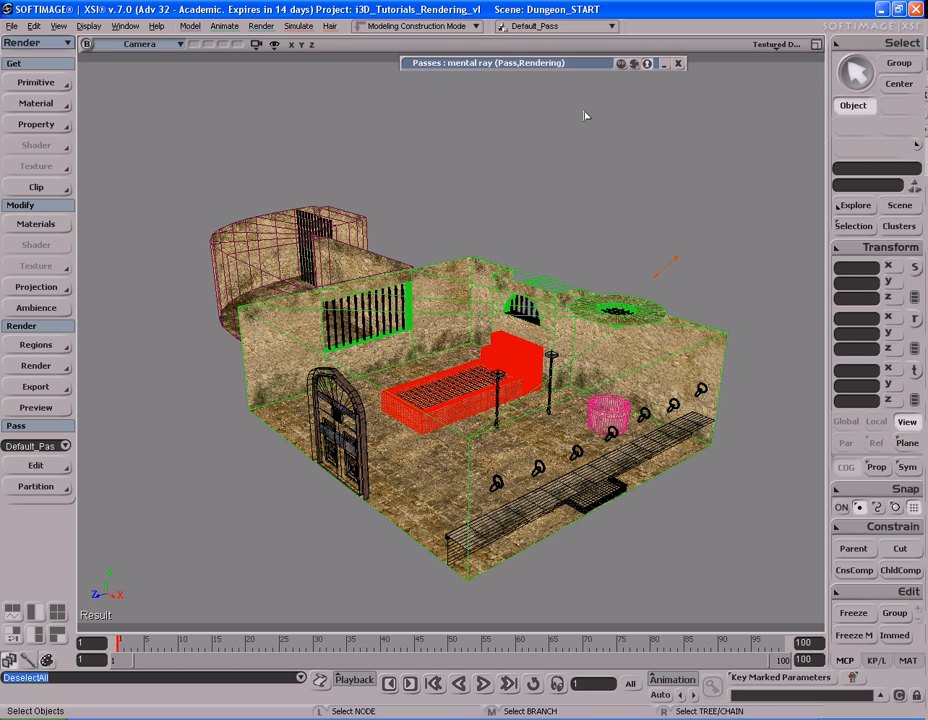
Set the Final Gathering accuracy mode to Automatic with 32 rays in the mental ray pass options.
double_click(582, 66)
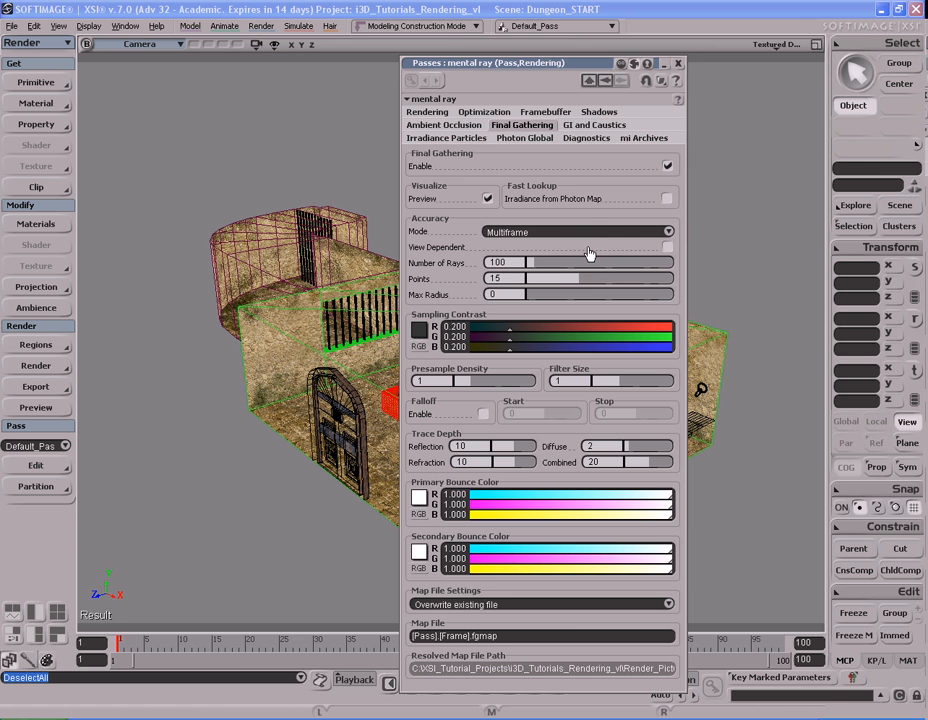
left_click(560, 235)
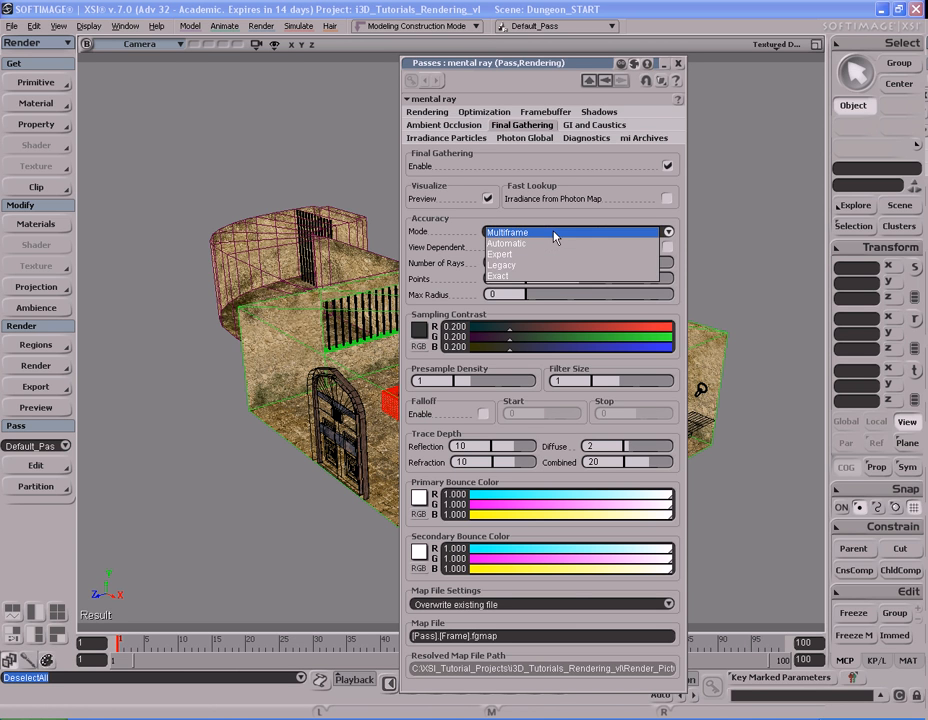
left_click(555, 247)
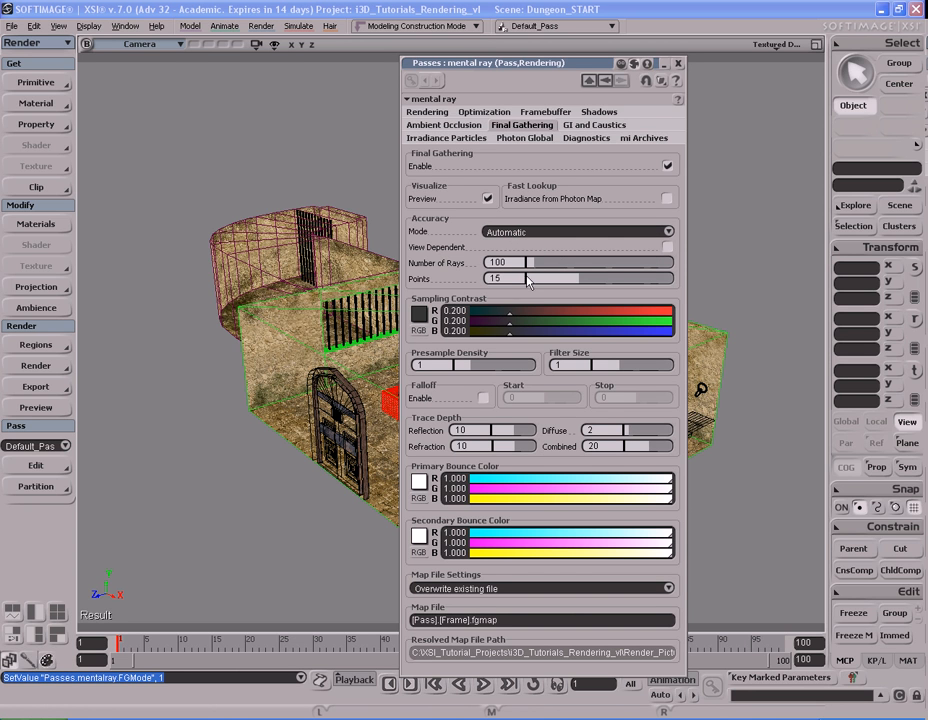
left_click(517, 262)
type("32")
key("Return")
left_click(678, 64)
Select and frame the water tank, and preview the pass close to it with the barred windows in view.
left_click(464, 408)
key("f")
key("s")
right_click_drag(491, 478, 505, 443)
scroll(498, 441, "up", 3)
key("s")
left_click_drag(505, 443, 502, 440)
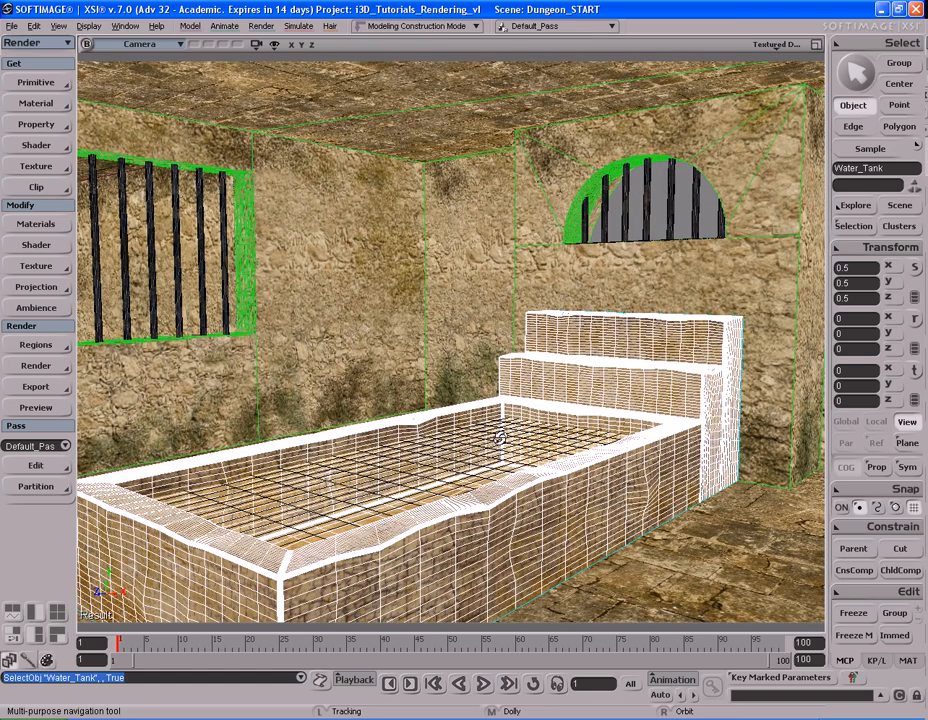
key("shift+q")
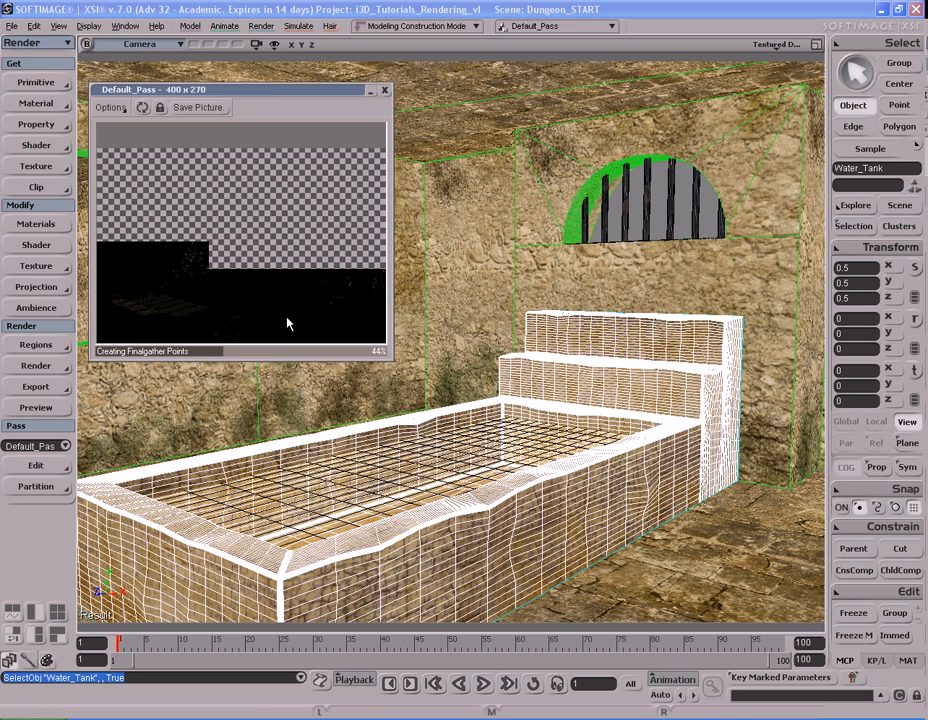
left_click(386, 95)
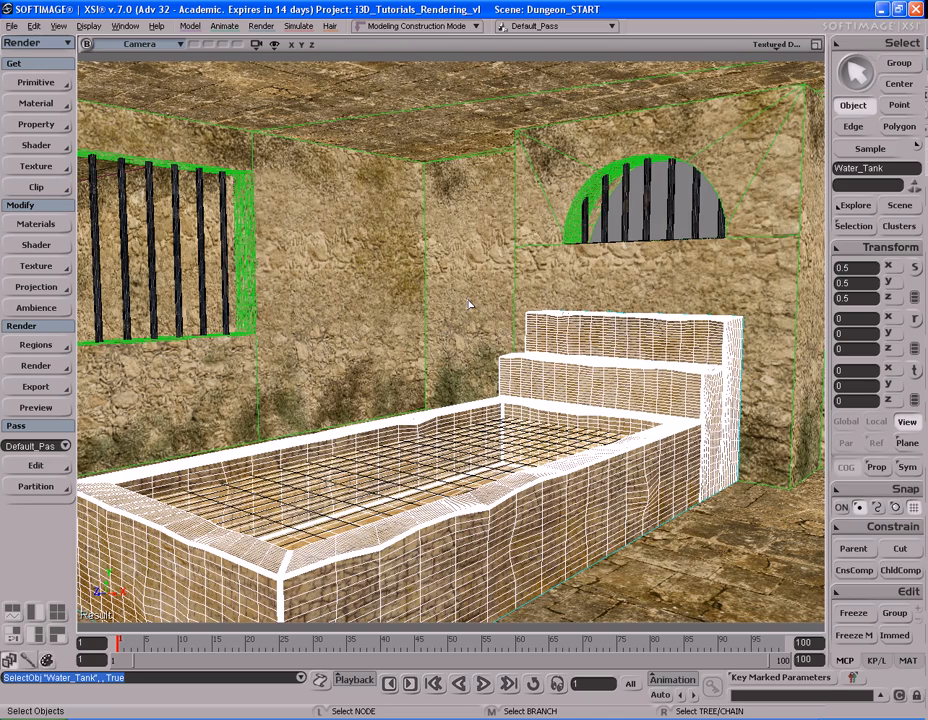
Select the physical sun light with the whole dungeon in view.
scroll(470, 305, "down", 10)
key("s")
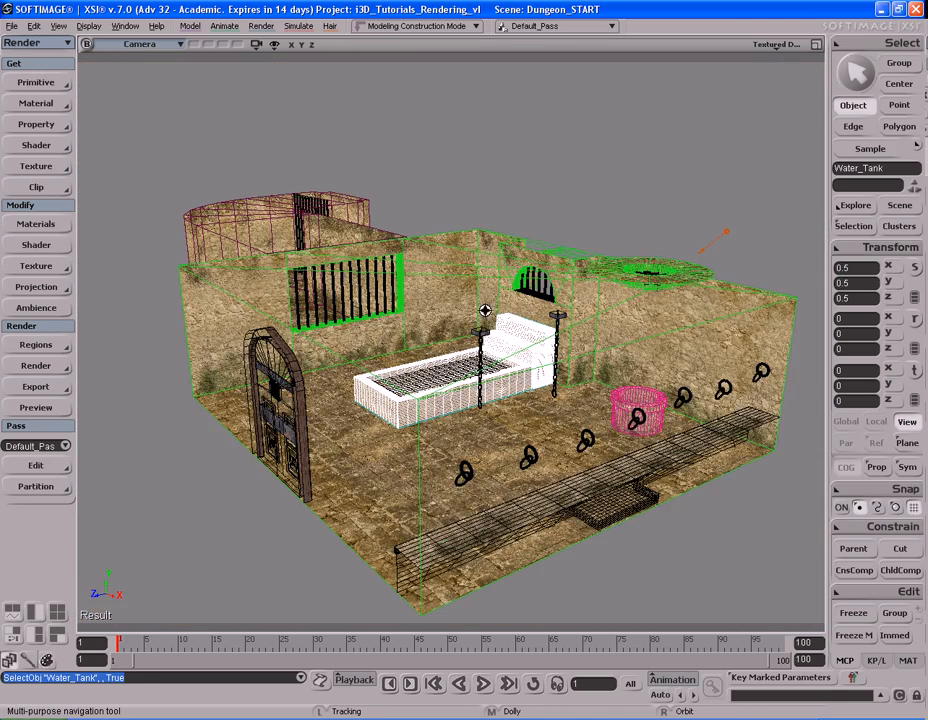
right_click_drag(484, 299, 464, 293)
left_click_drag(725, 212, 782, 255)
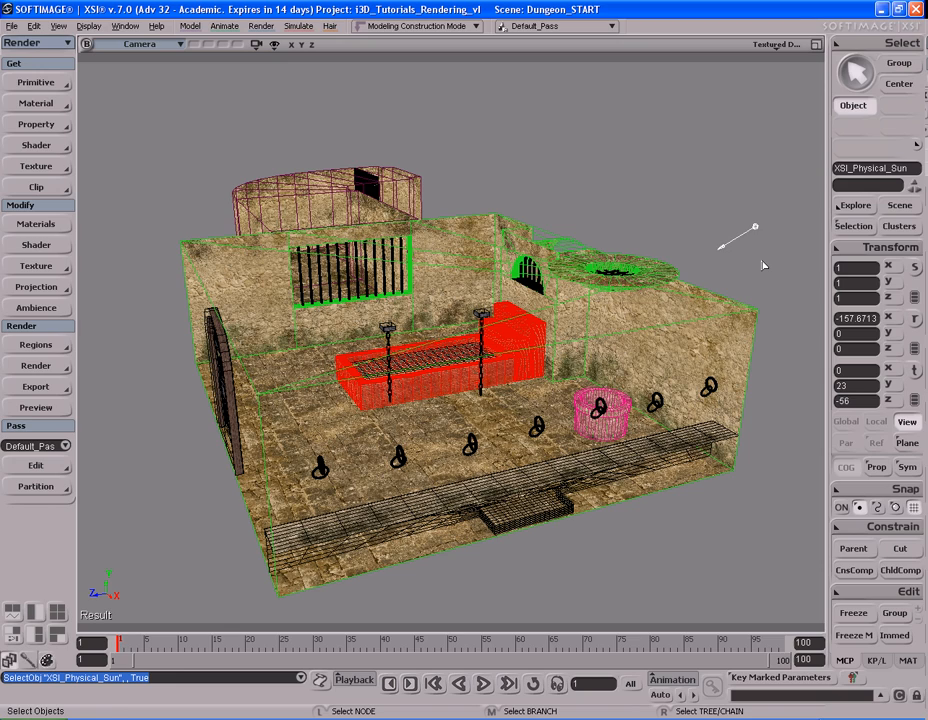
key("s")
left_click_drag(623, 329, 578, 332)
right_click_drag(578, 332, 524, 321)
Disable Final Gathering in the mental ray renderer options.
left_click(50, 366)
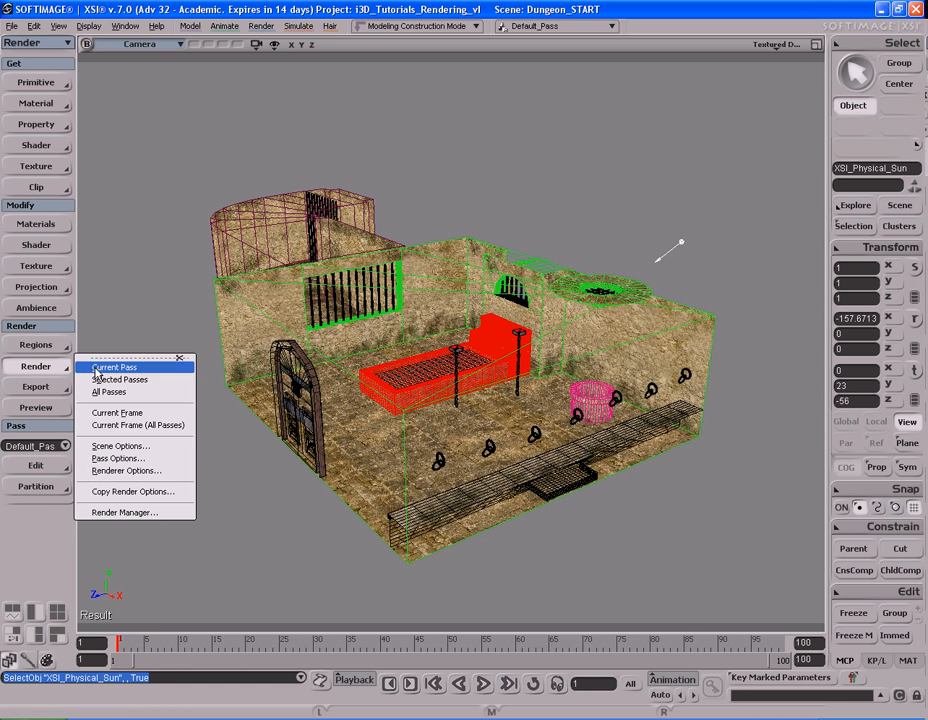
left_click(123, 471)
left_click(667, 167)
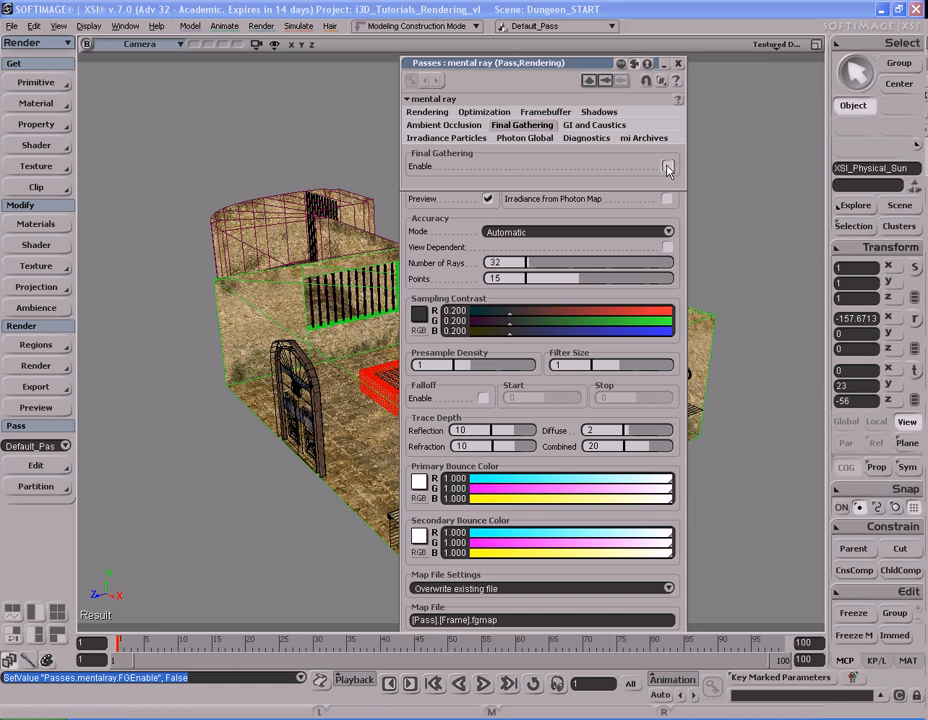
left_click(678, 63)
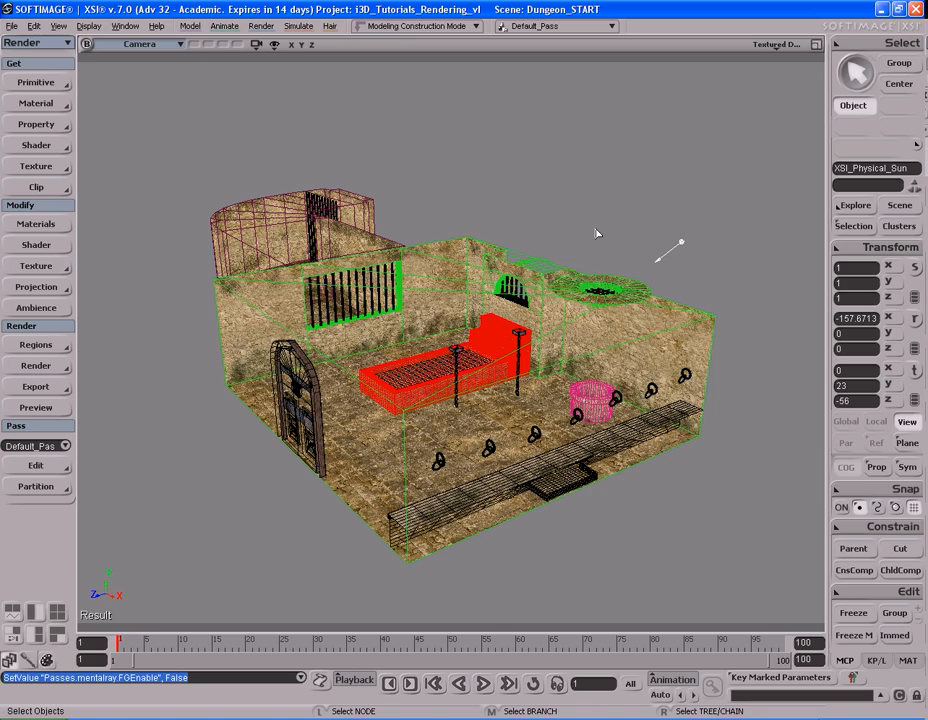
Preview the pass from outside on the water tank's side with Final Gathering off.
key("s")
right_click_drag(611, 219, 552, 227)
key("shift+r")
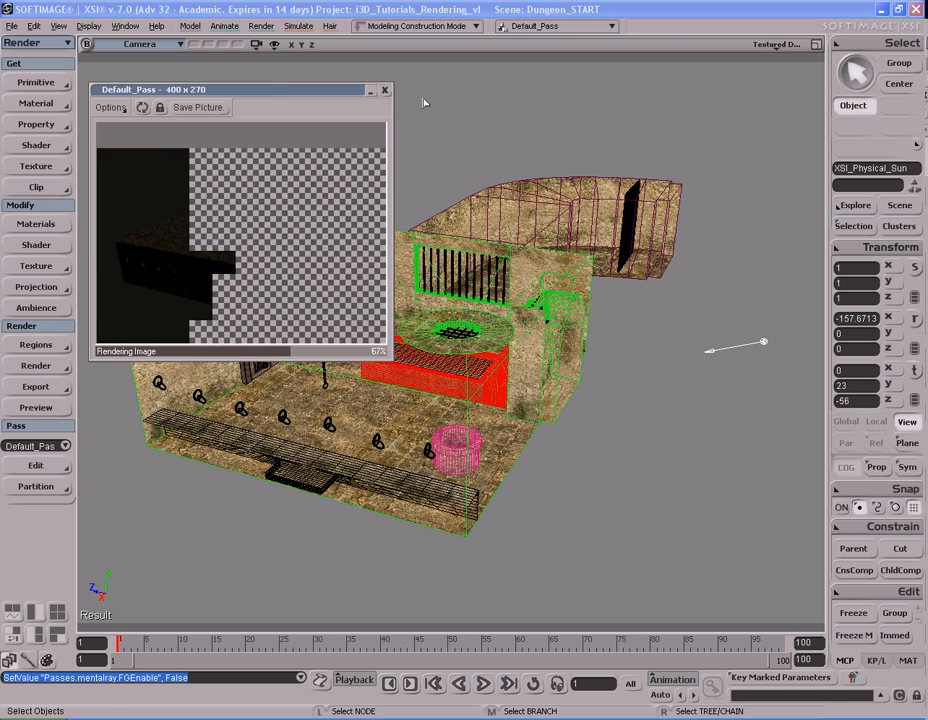
left_click(385, 92)
key("s")
right_click_drag(451, 166, 526, 180)
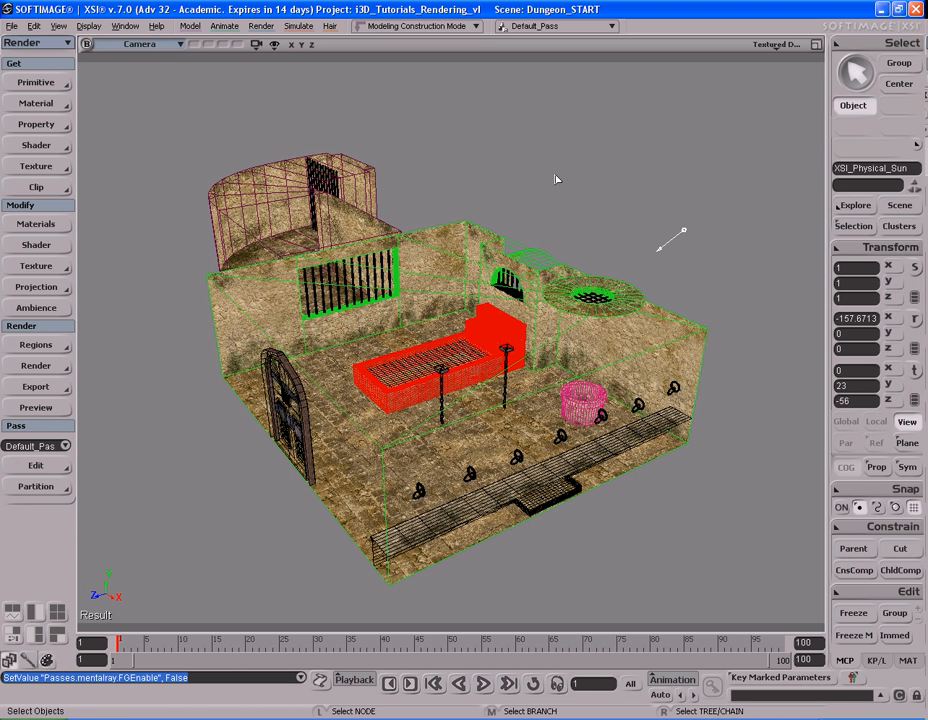